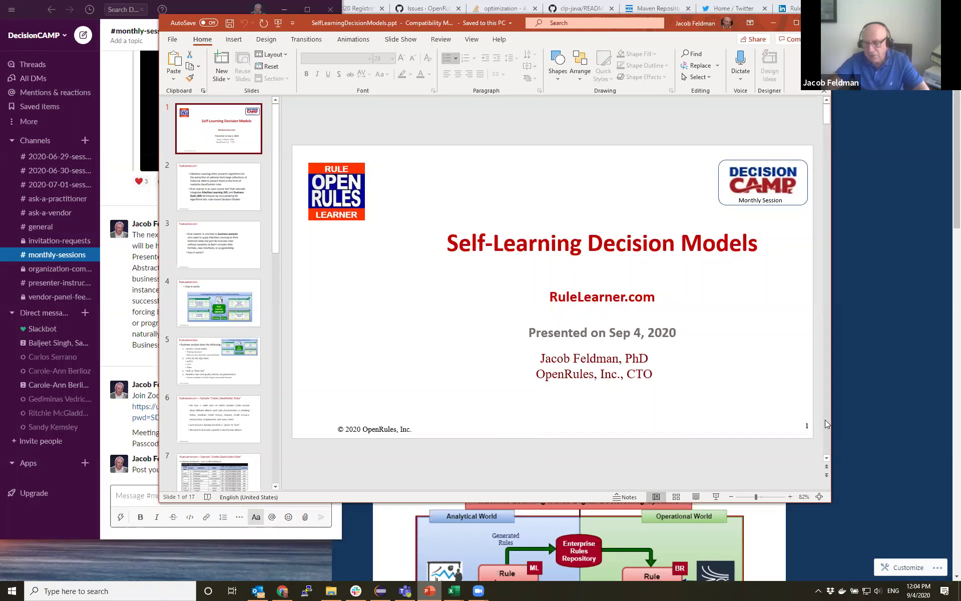
- Scroll the slide pane down to slide 2, presenting Rule Learner as an open source ML and BR tool
scroll(824, 419, "down", 1)
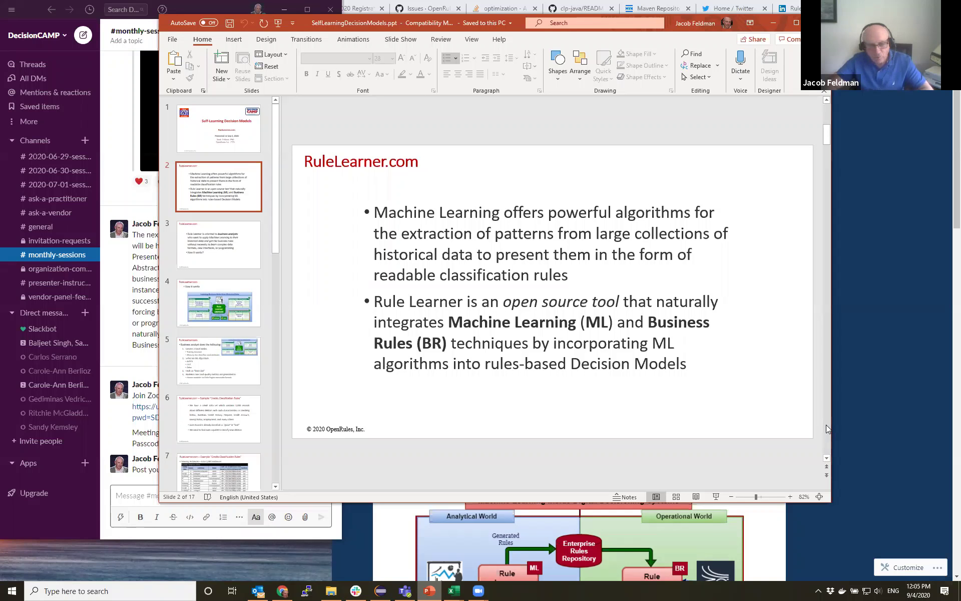
- Advance to slide 3 on business analysts, then on to slide 4's How it works diagram
left_click(826, 430)
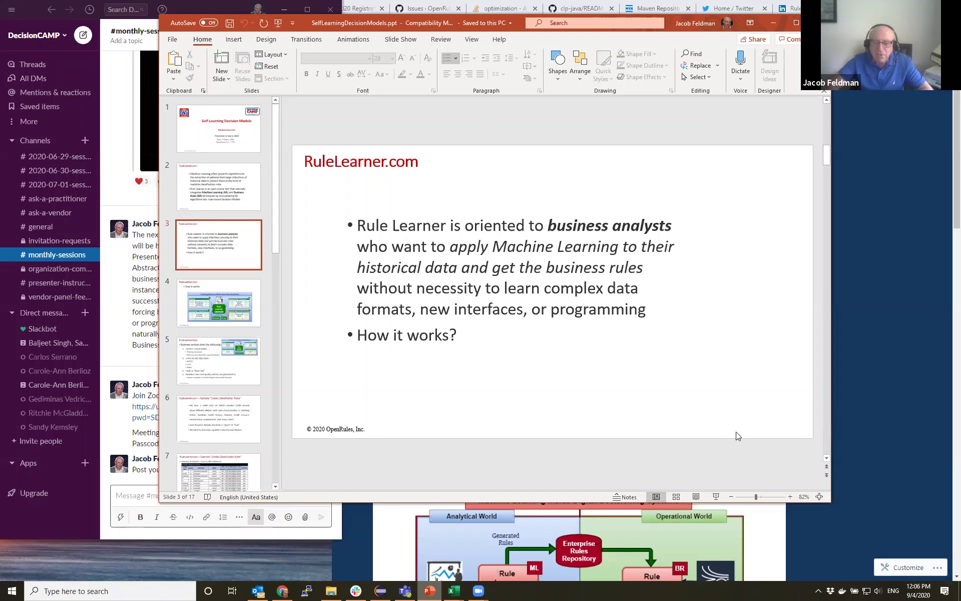
scroll(827, 437, "down", 1)
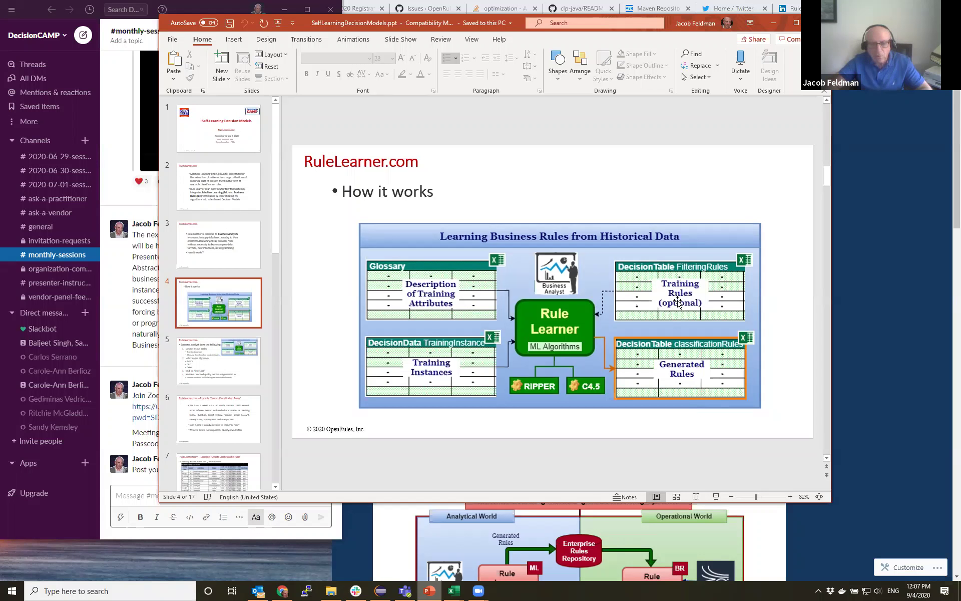
- Advance to slide 5 on the analyst's steps, then jump to slide 6, Credits Classification Rules
left_click(826, 439)
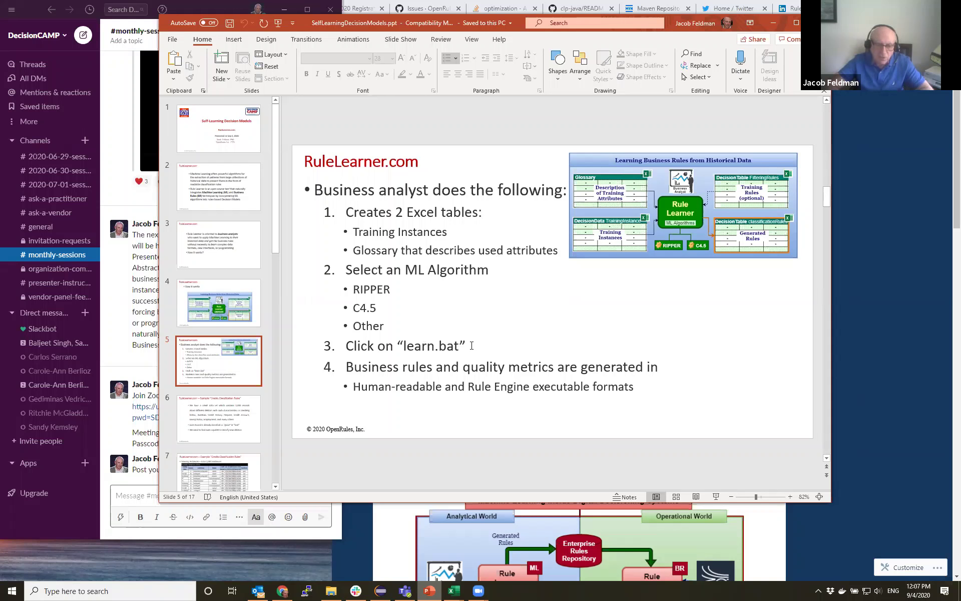
left_click(234, 422)
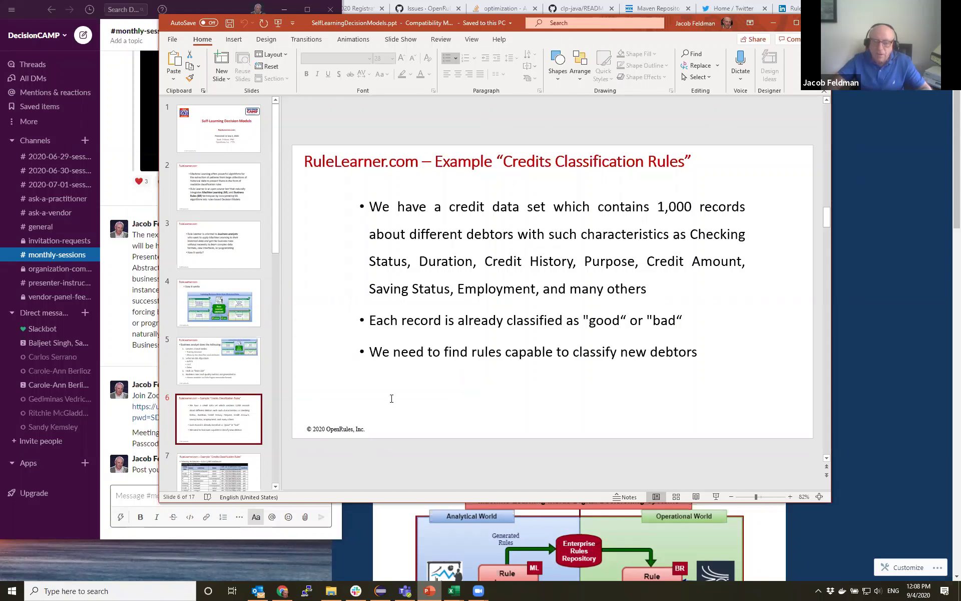
- Bring File Explorer forward and open the Credits folder from the rulelearner project folder
right_click(331, 589)
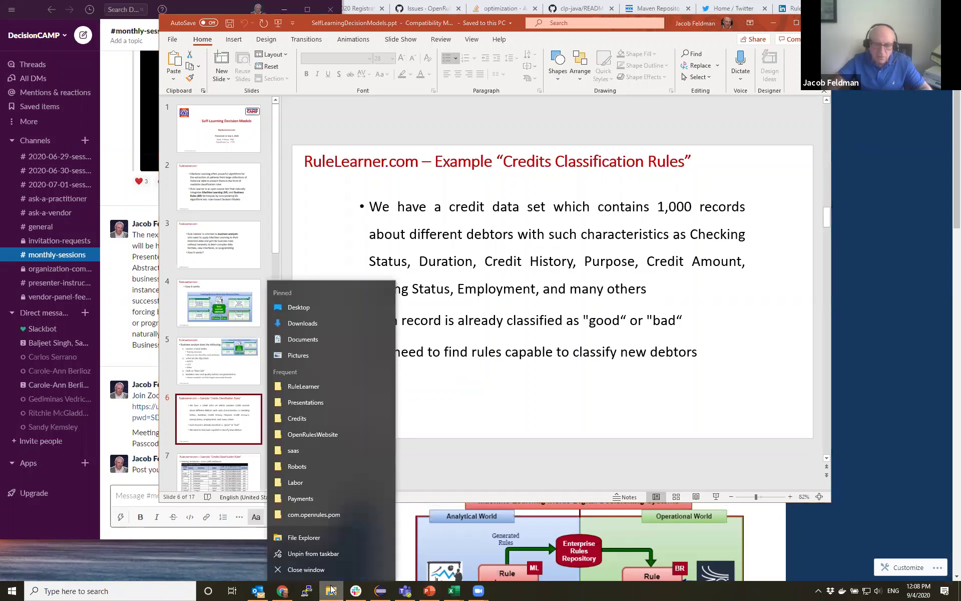
left_click(332, 590)
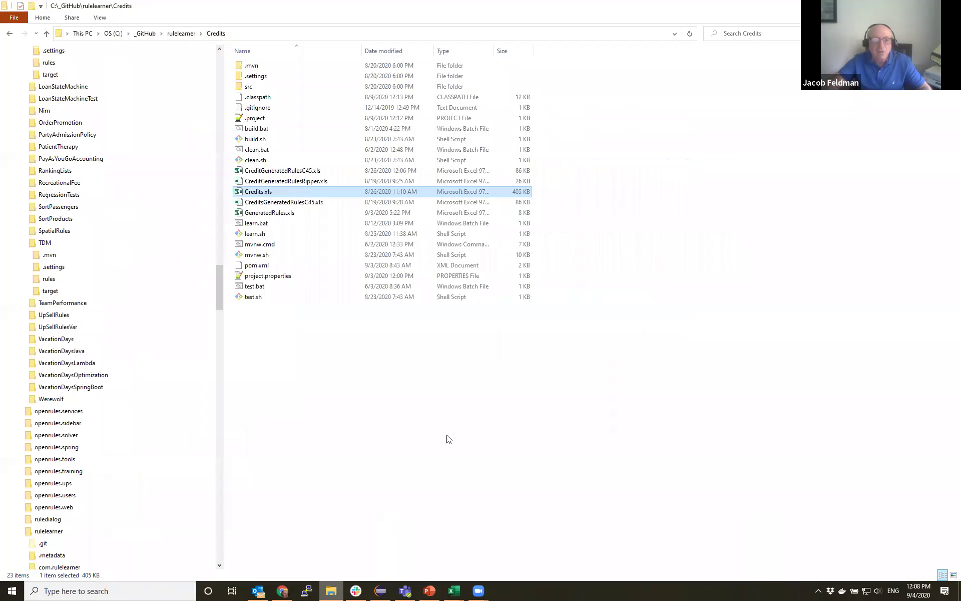
left_click(181, 34)
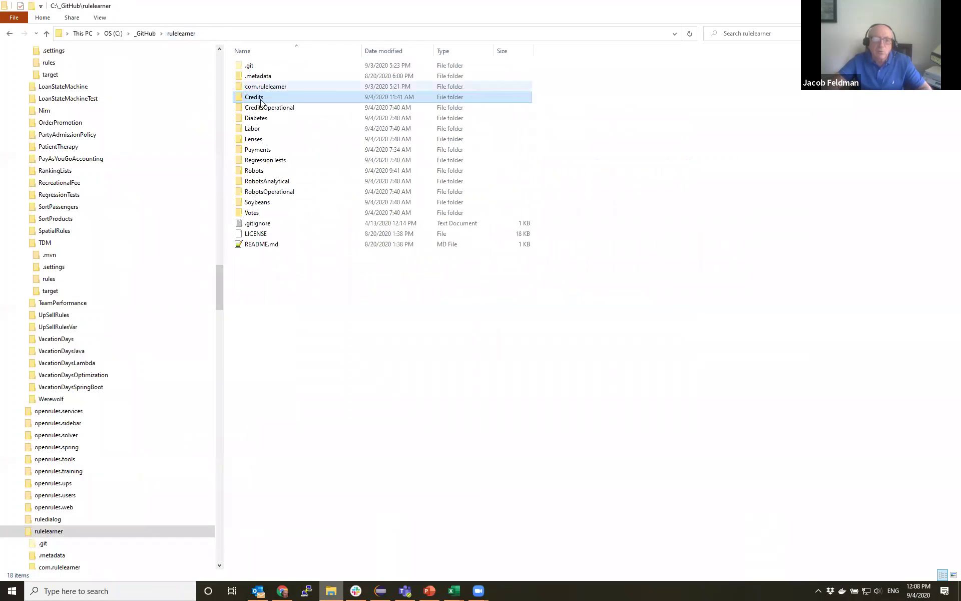
double_click(256, 99)
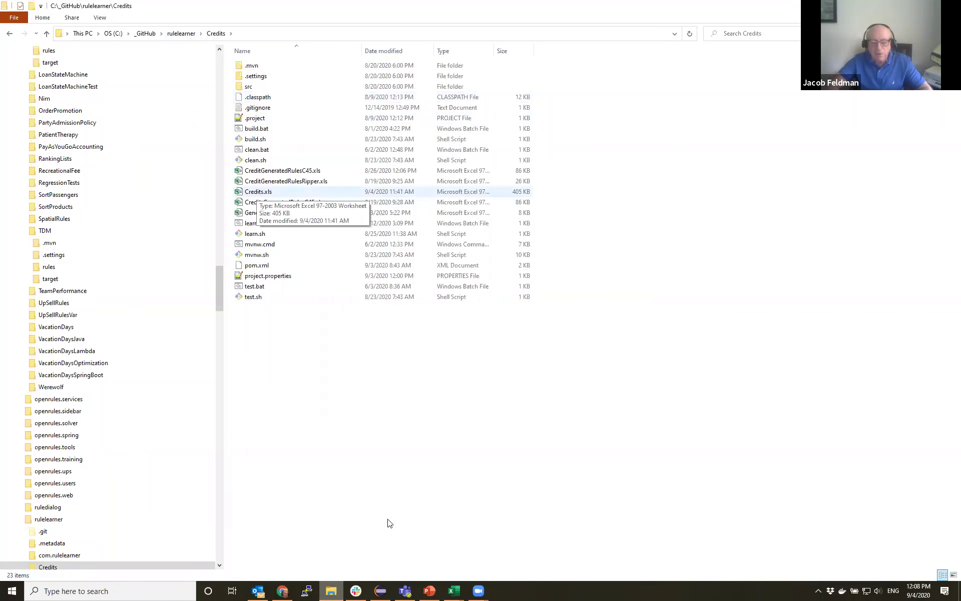
- Bring the Credits.xls workbook to the front on its Instances sheet
mouse_move(458, 589)
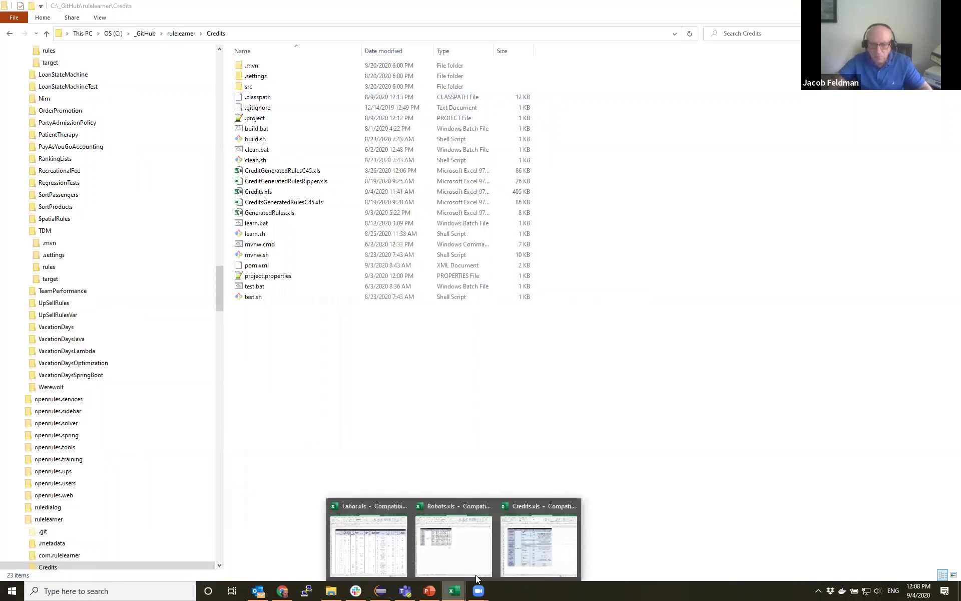
left_click(522, 567)
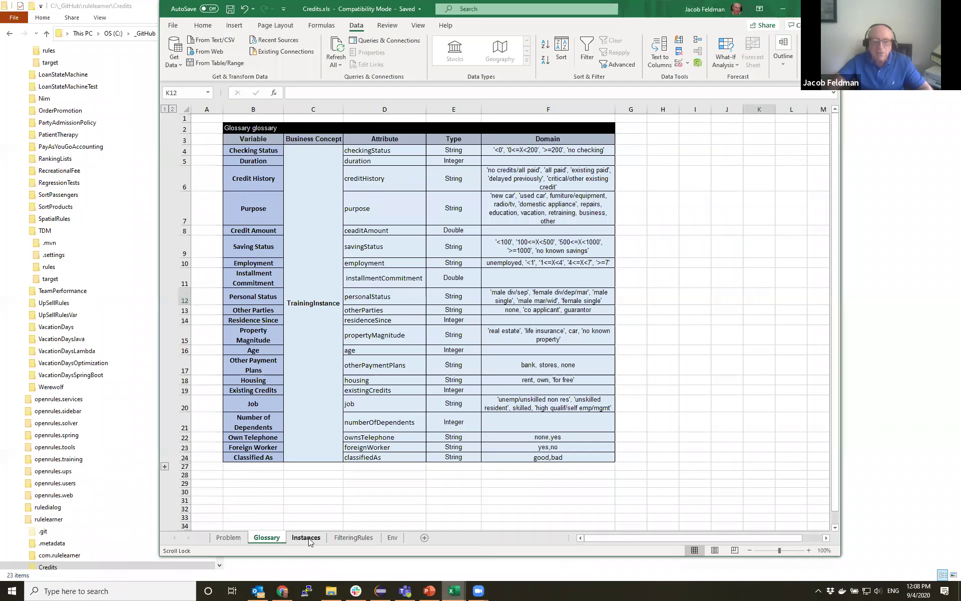
left_click(306, 537)
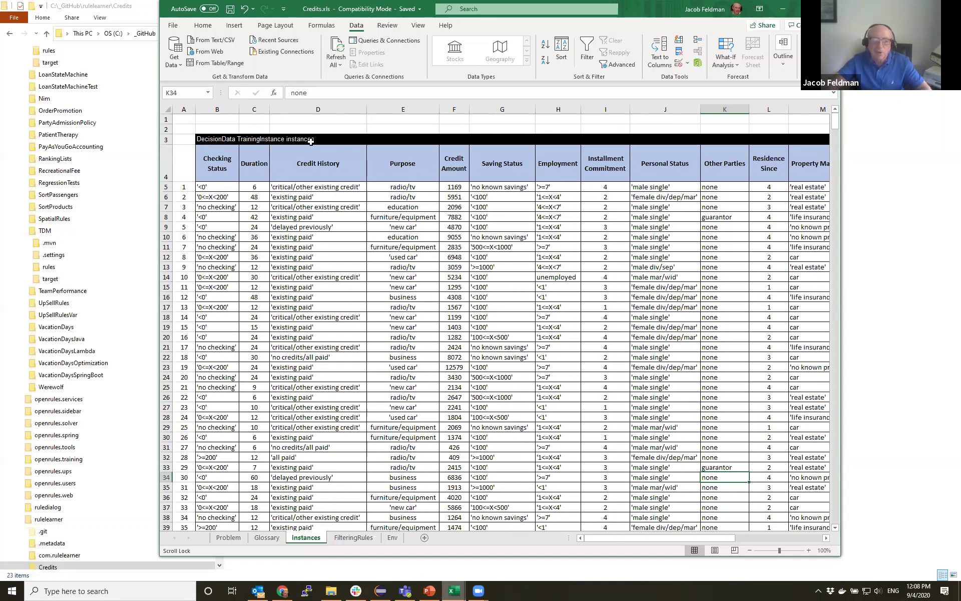
- Browse the training instances table, selecting its title and the Classified As header
left_click(213, 140)
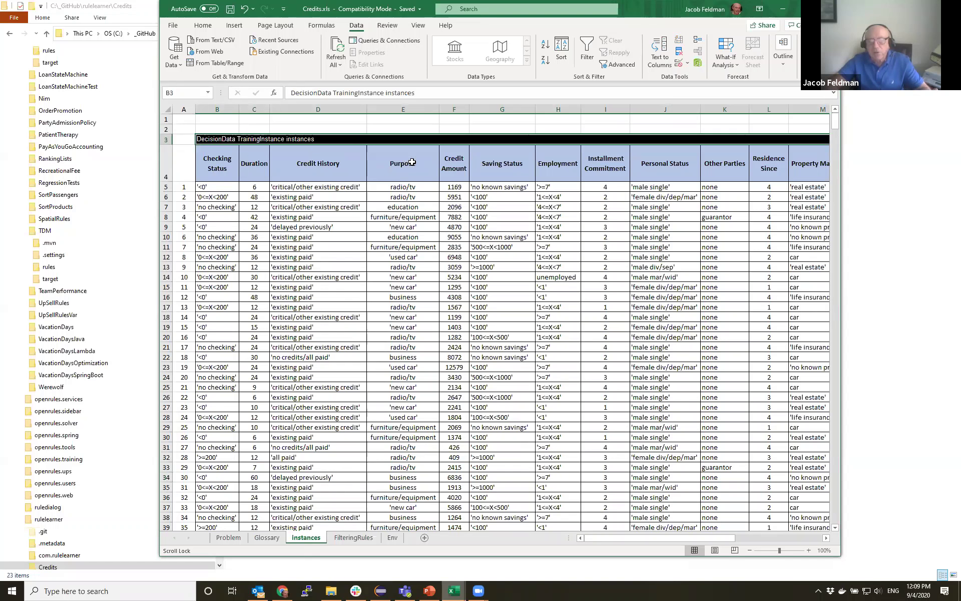
left_click(801, 538)
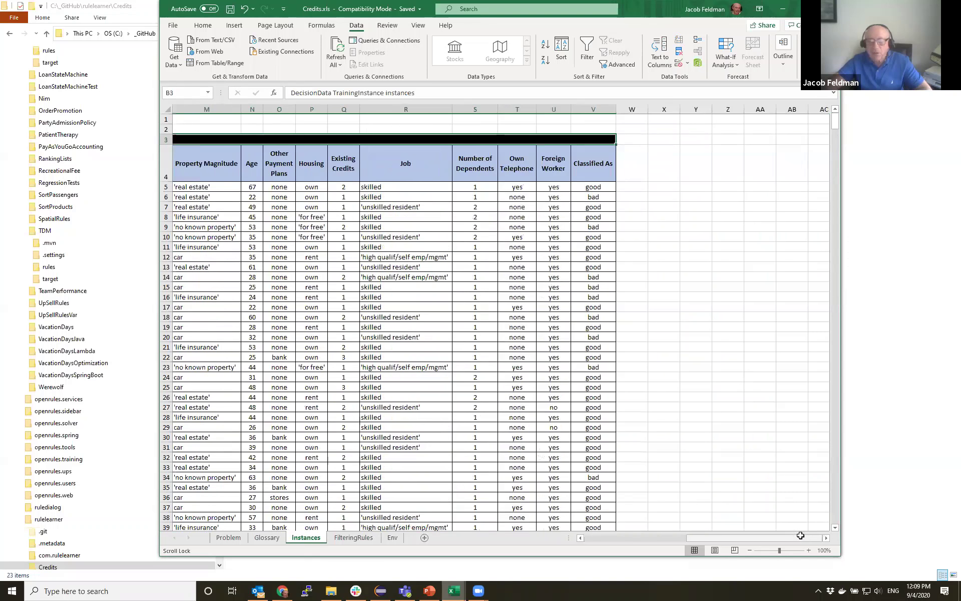
left_click(604, 155)
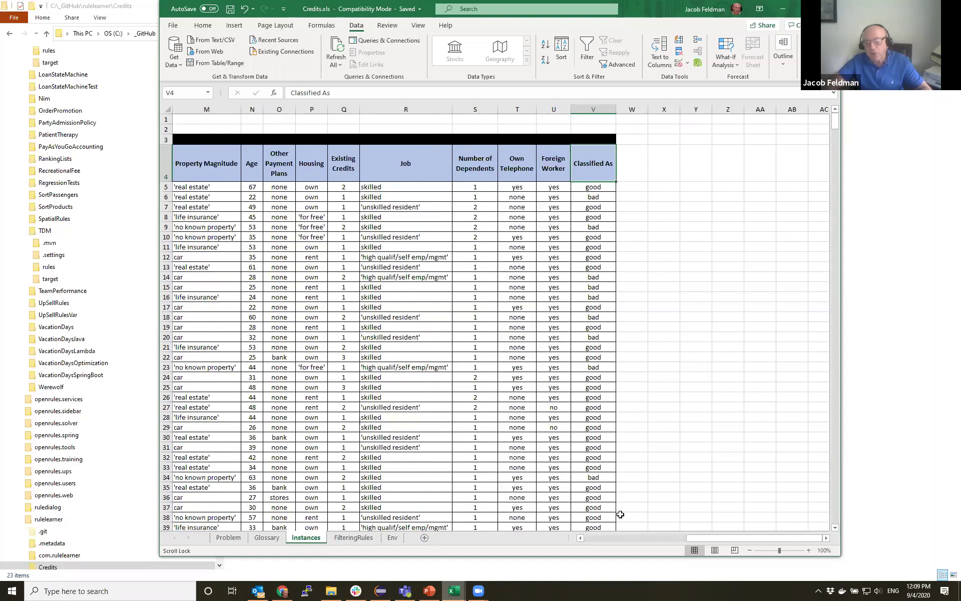
left_click(597, 538)
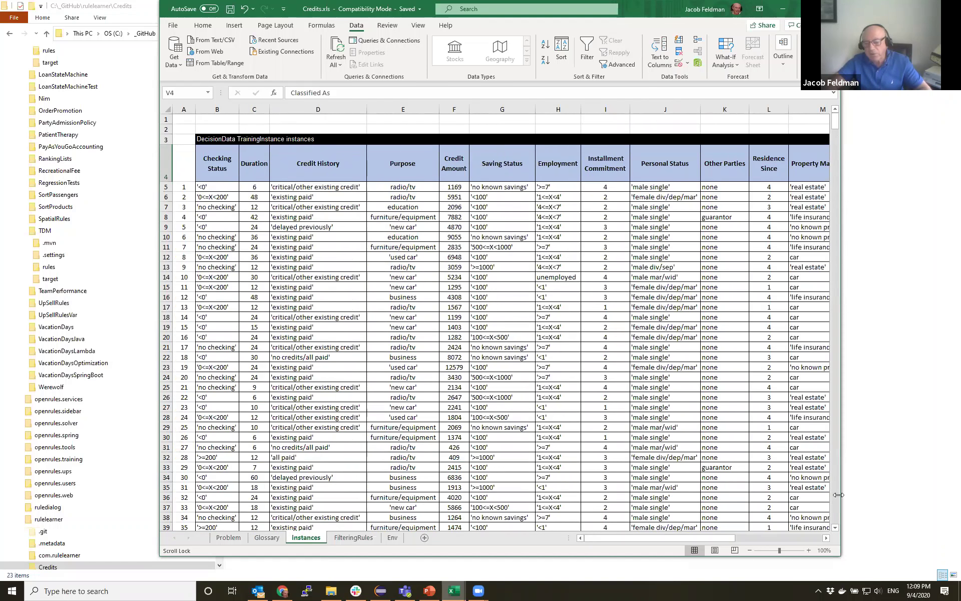
left_click_drag(833, 499, 833, 499)
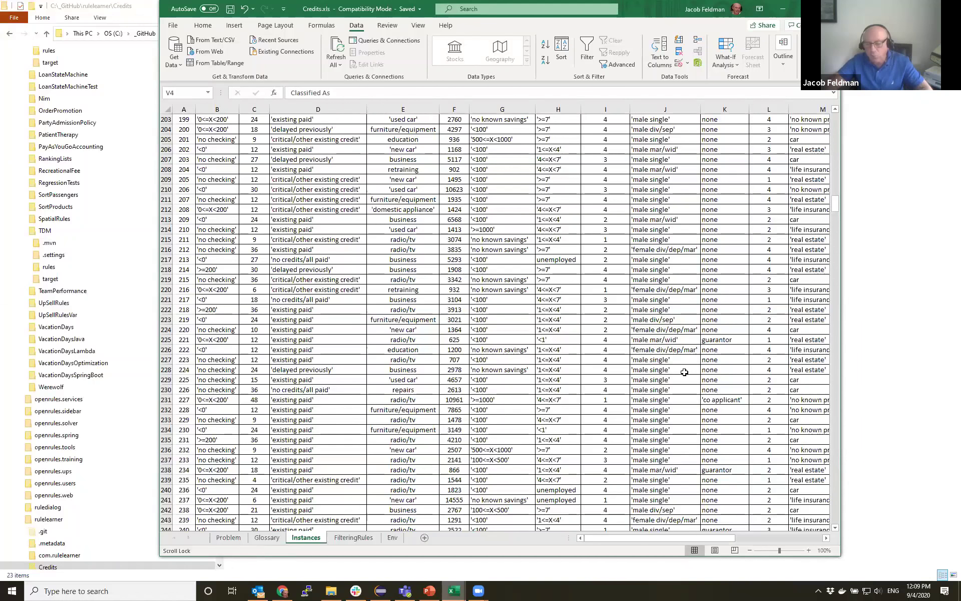
- Show the Glossary sheet of credit variables, briefly flick to Instances, and return to Glossary
left_click(260, 540)
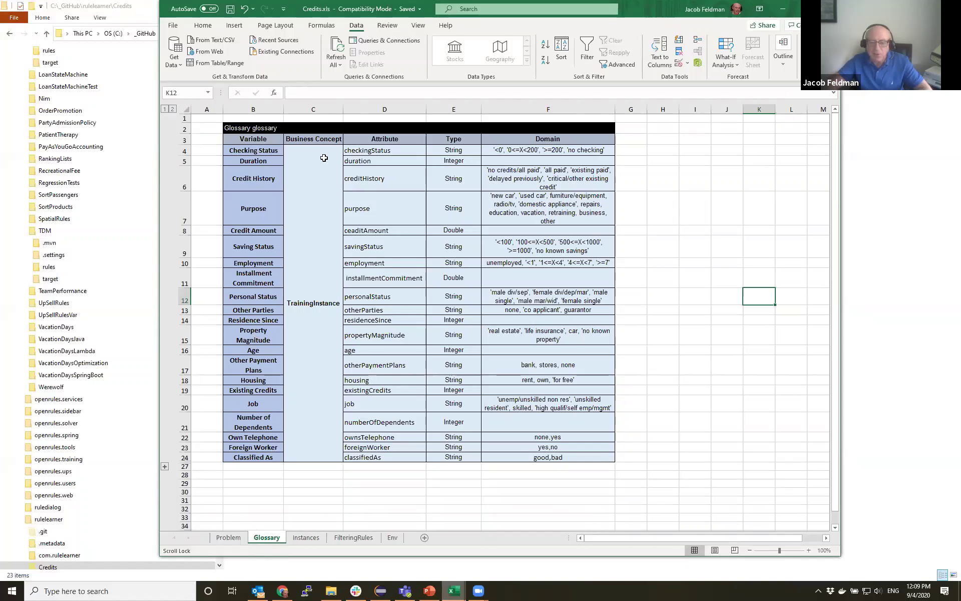
mouse_move(257, 591)
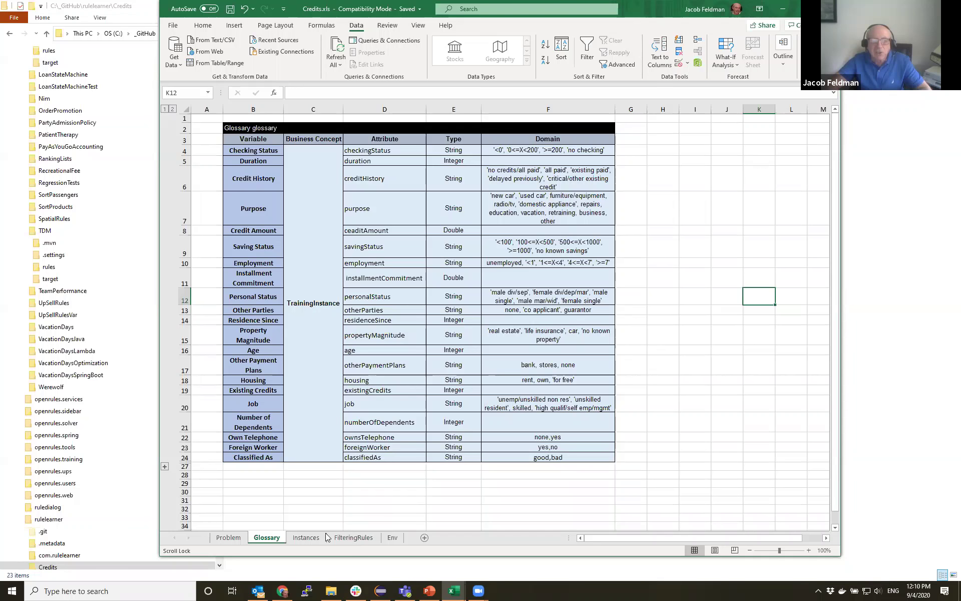
left_click(305, 537)
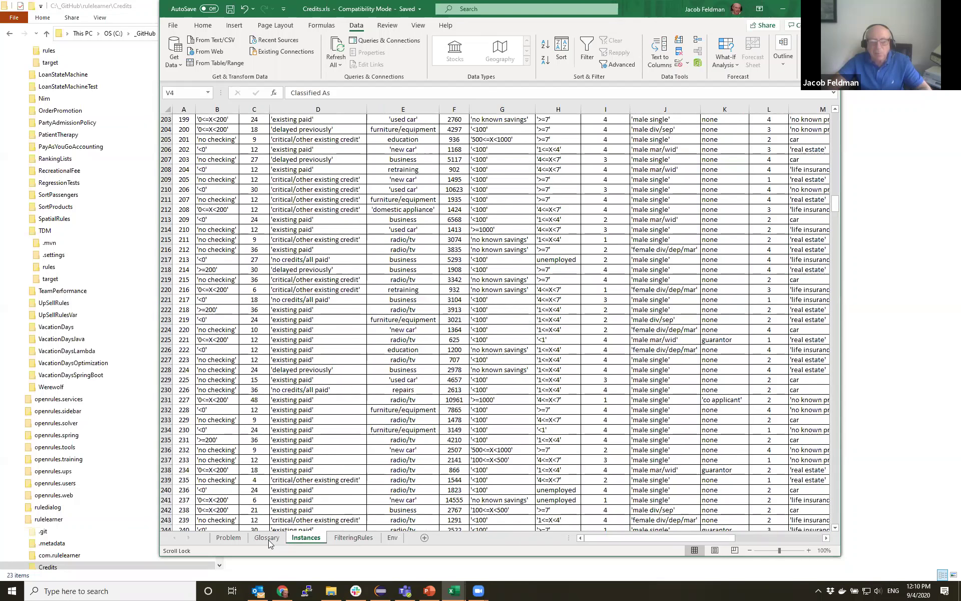
left_click(267, 538)
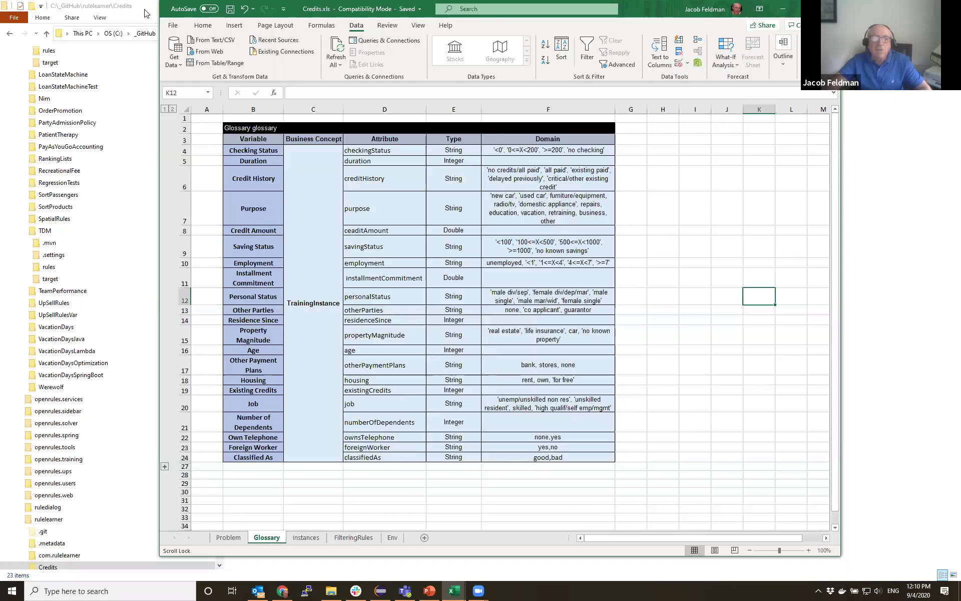
- Run learn.bat from the Credits folder and bring up the 4 JRIP rules with 72.7% accuracy
left_click(145, 13)
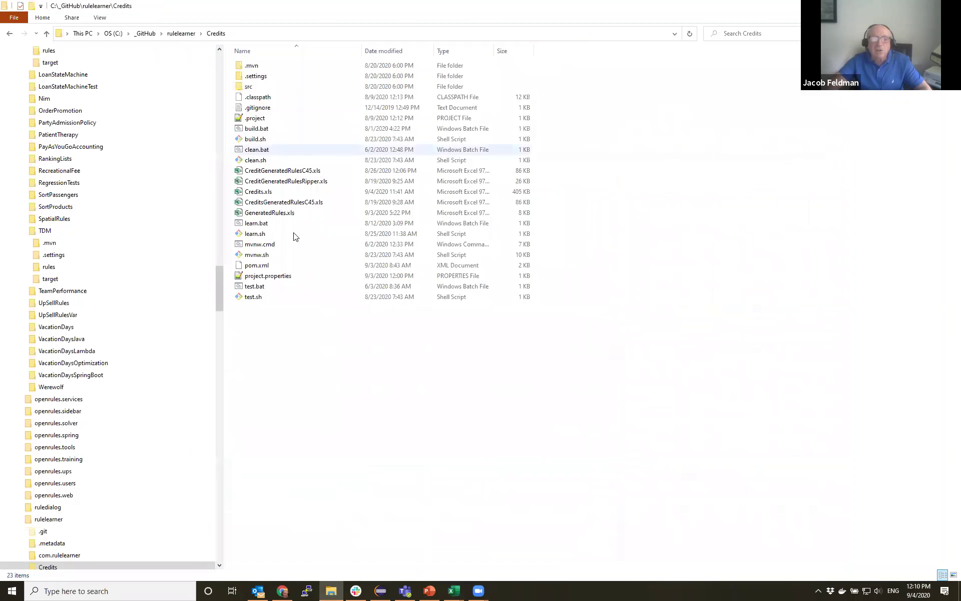
double_click(255, 223)
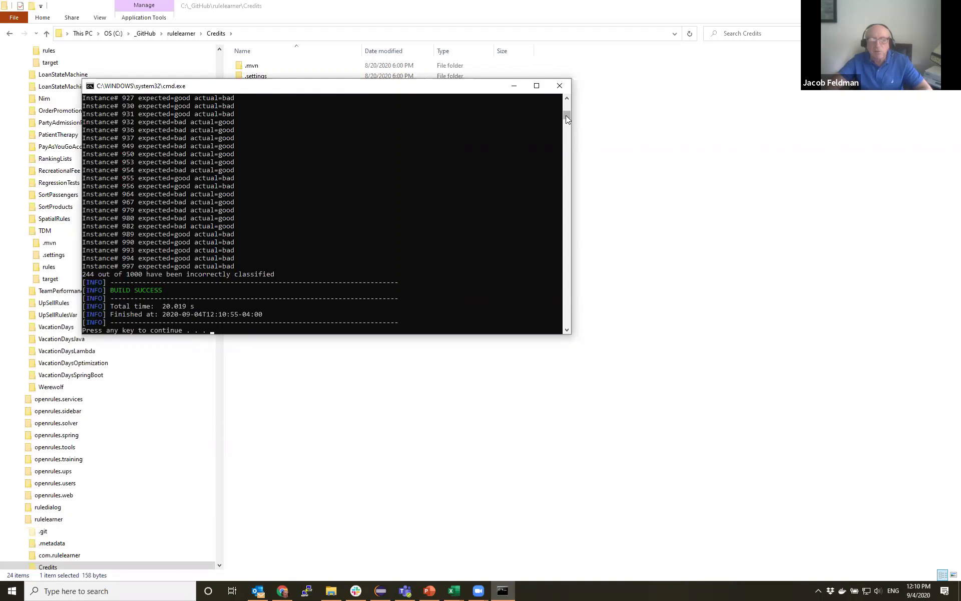
left_click_drag(567, 118, 566, 104)
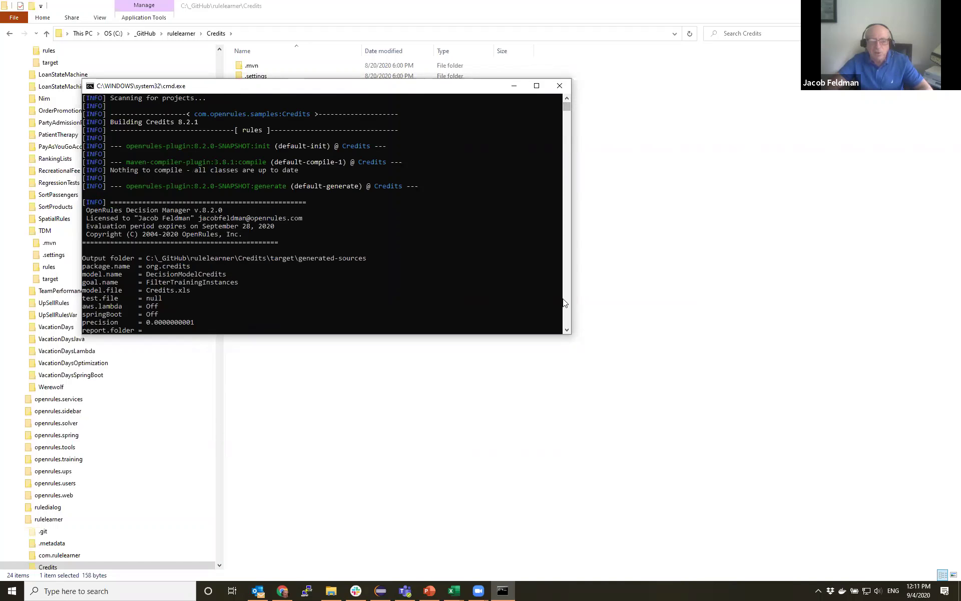
scroll(566, 307, "down", 15)
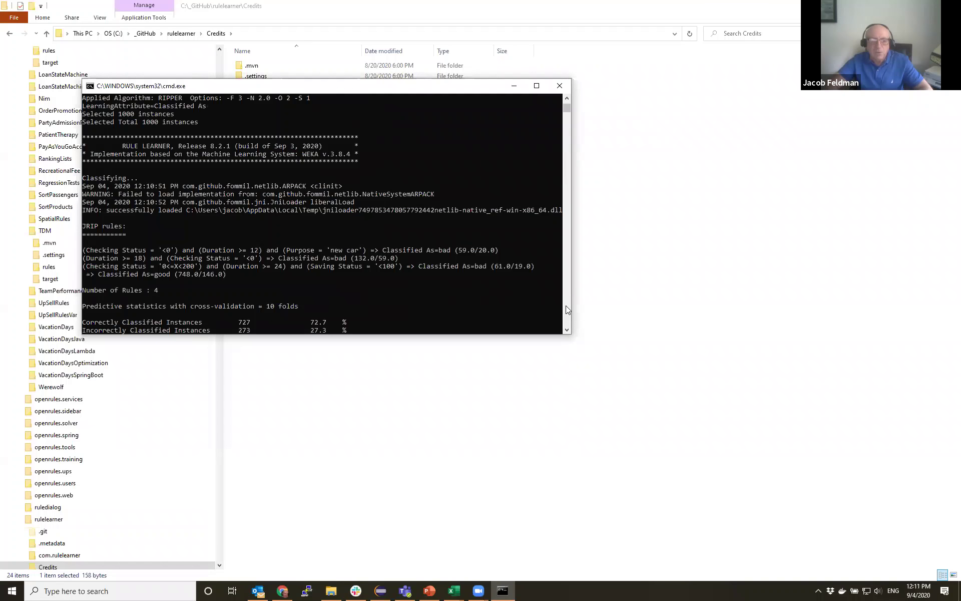
left_click(566, 330)
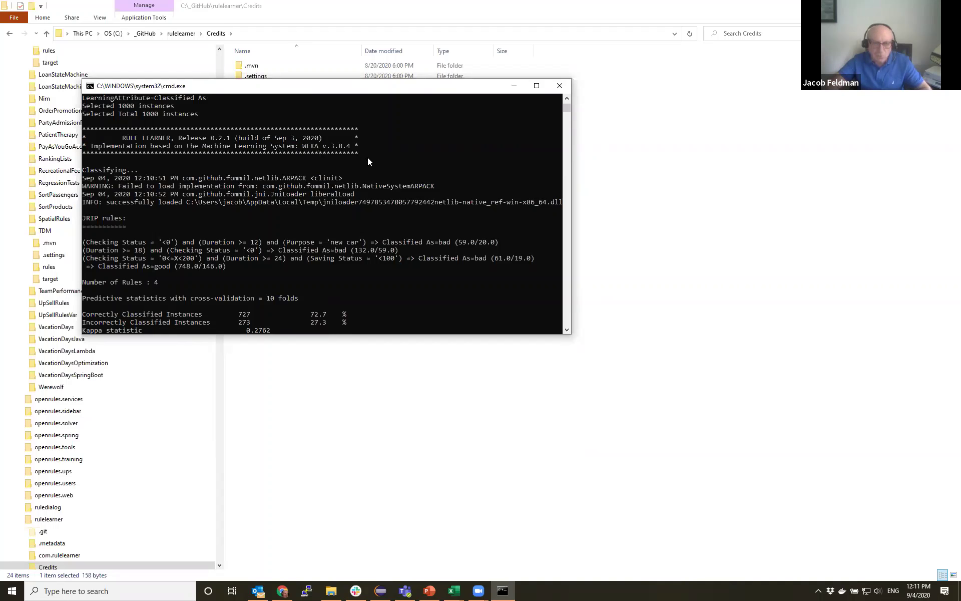
left_click(567, 330)
left_click(567, 329)
left_click(567, 330)
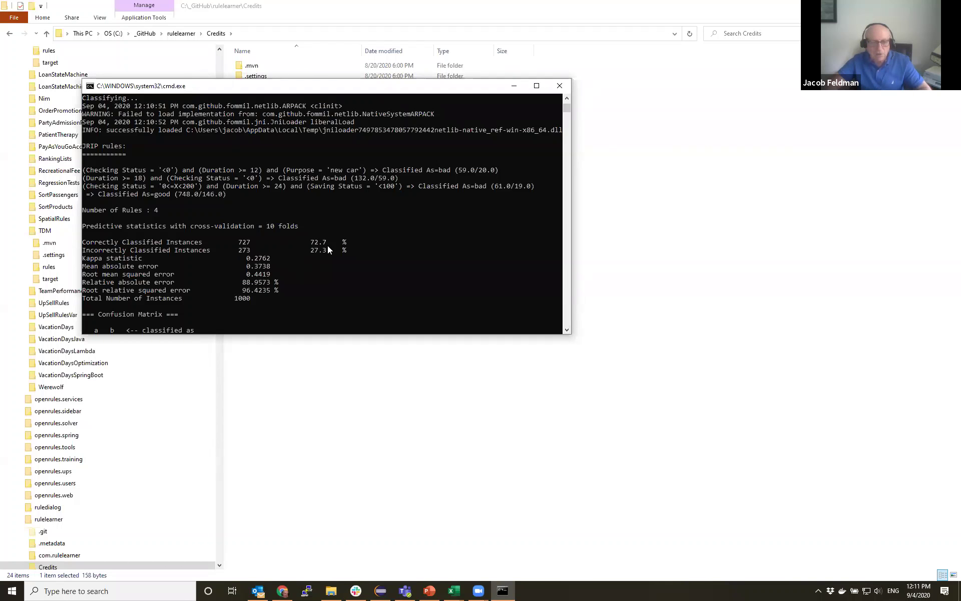
- Open GeneratedRules.xls from the Credits folder to view its classificationRules decision table
left_click(407, 420)
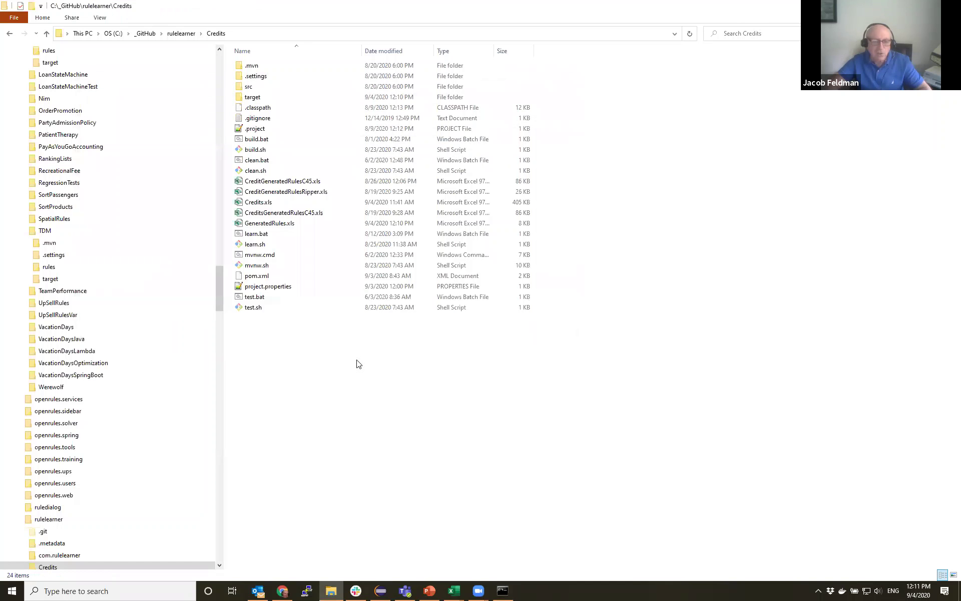
double_click(270, 224)
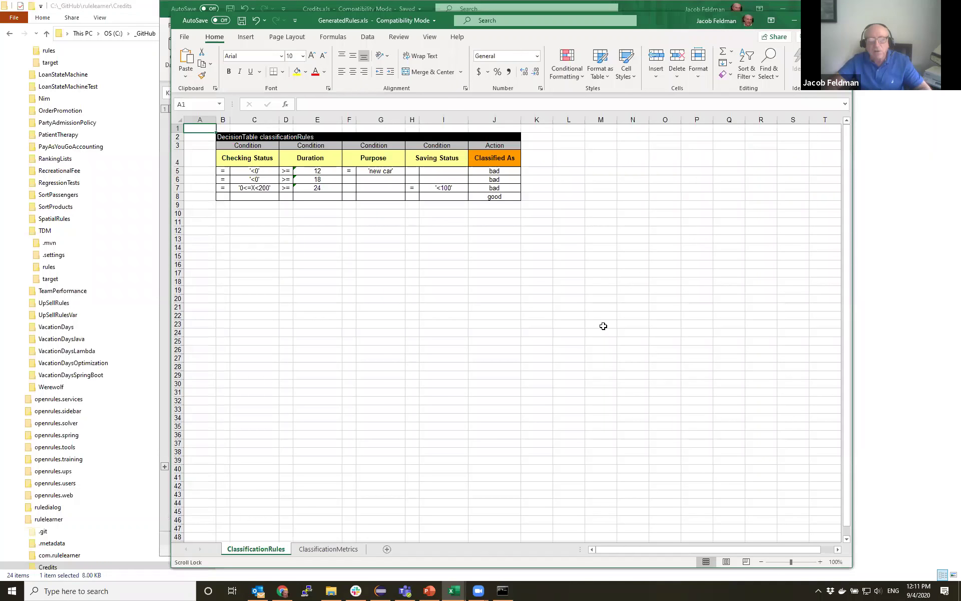
left_click(601, 324)
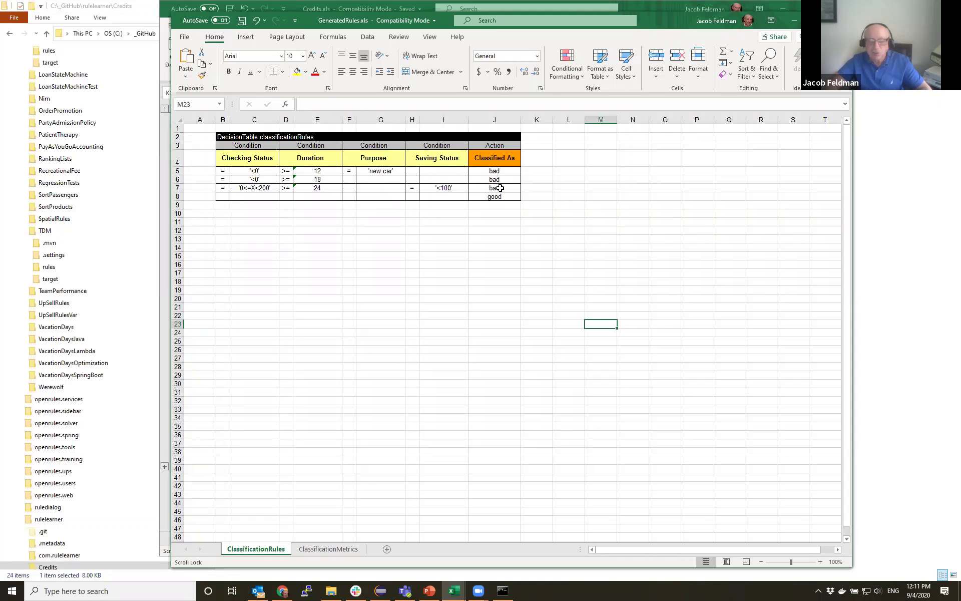
left_click(338, 549)
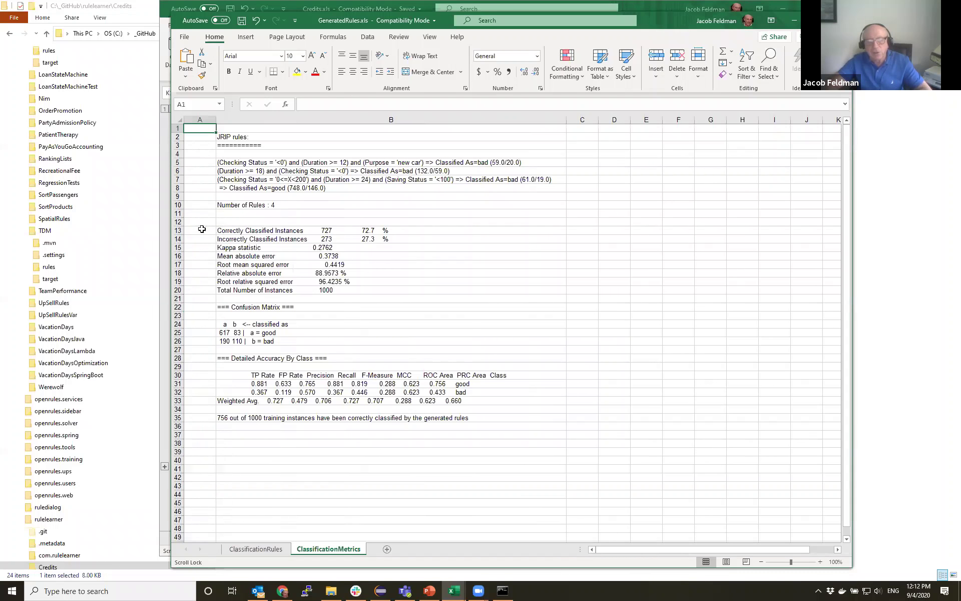
left_click(175, 230)
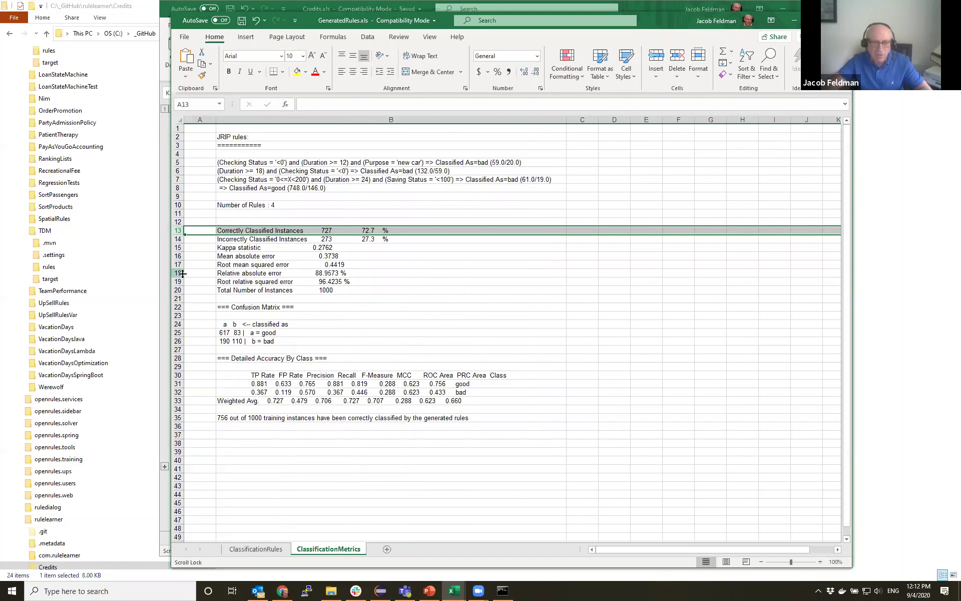
left_click(175, 289, "shift")
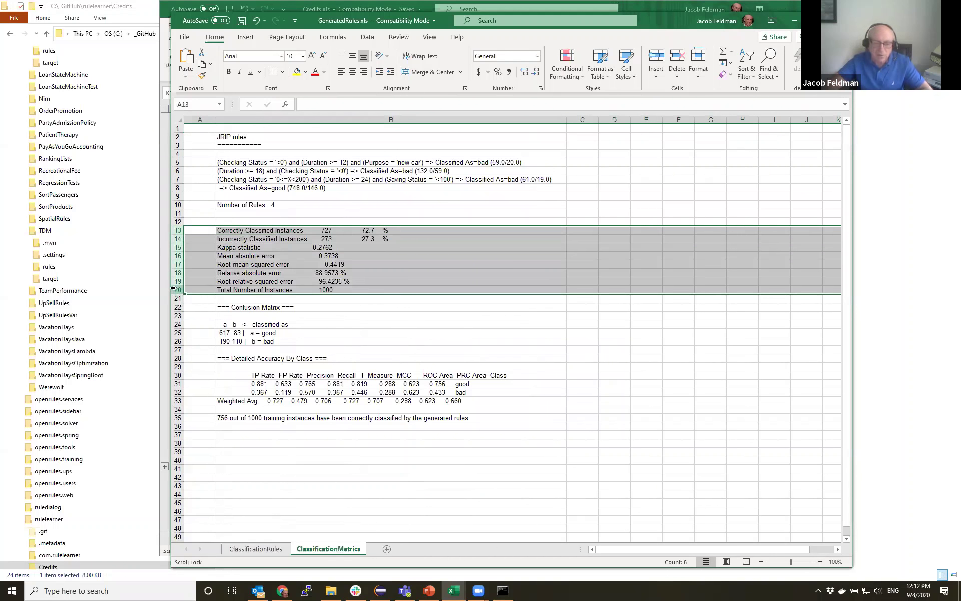
left_click(368, 233)
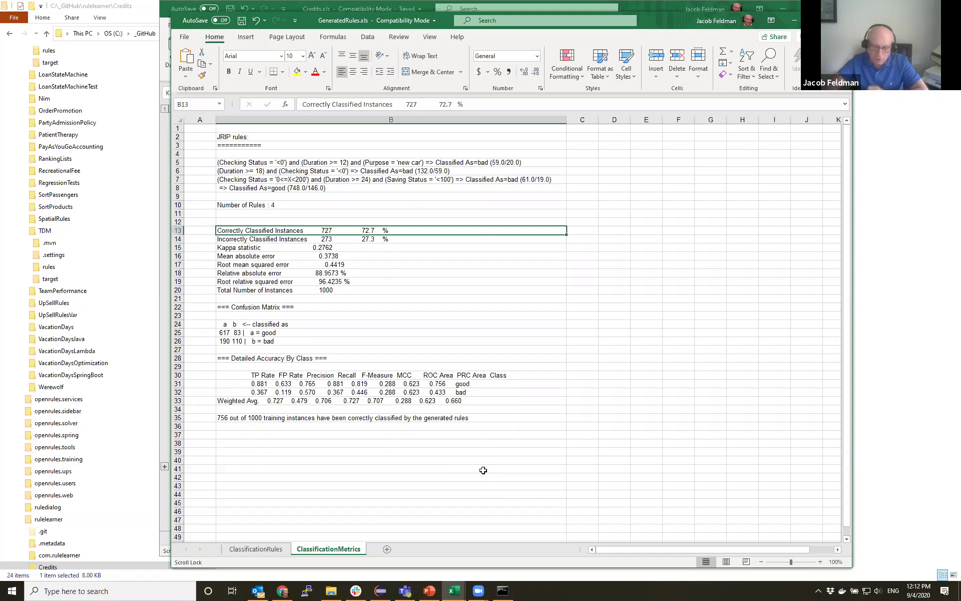
- Close the GeneratedRules workbook and bring the Credits project folder back in File Explorer
mouse_move(454, 590)
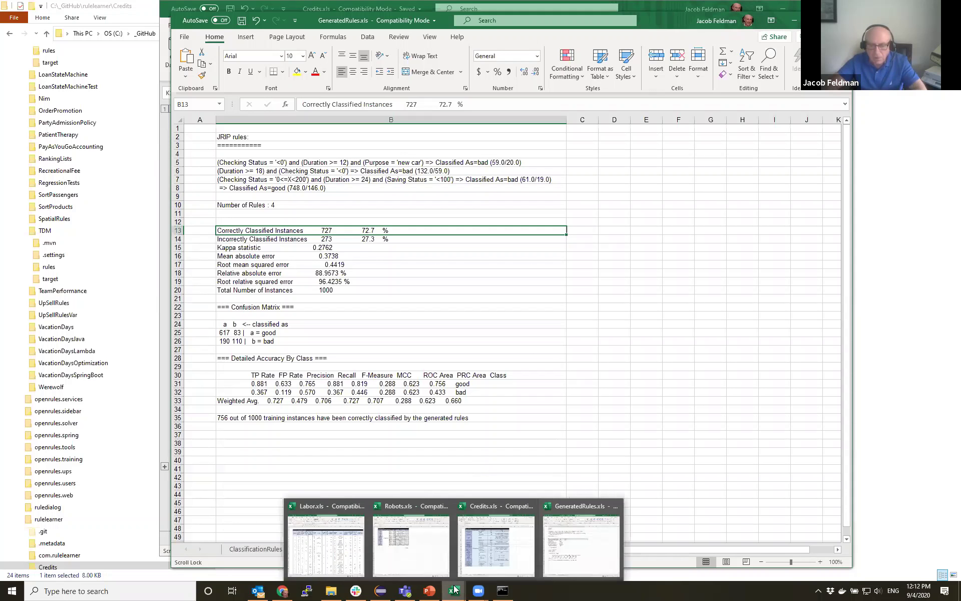
left_click(616, 506)
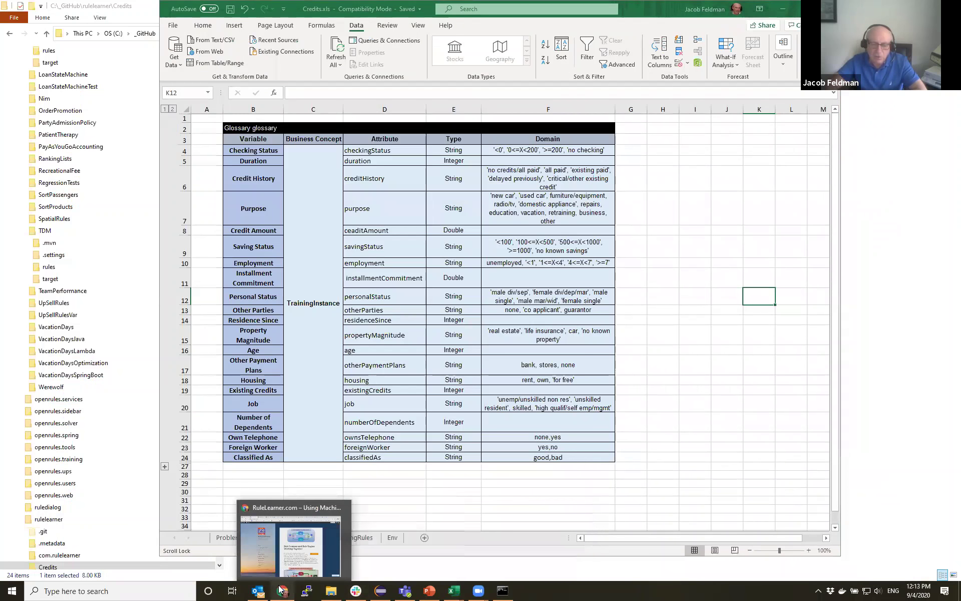
mouse_move(273, 589)
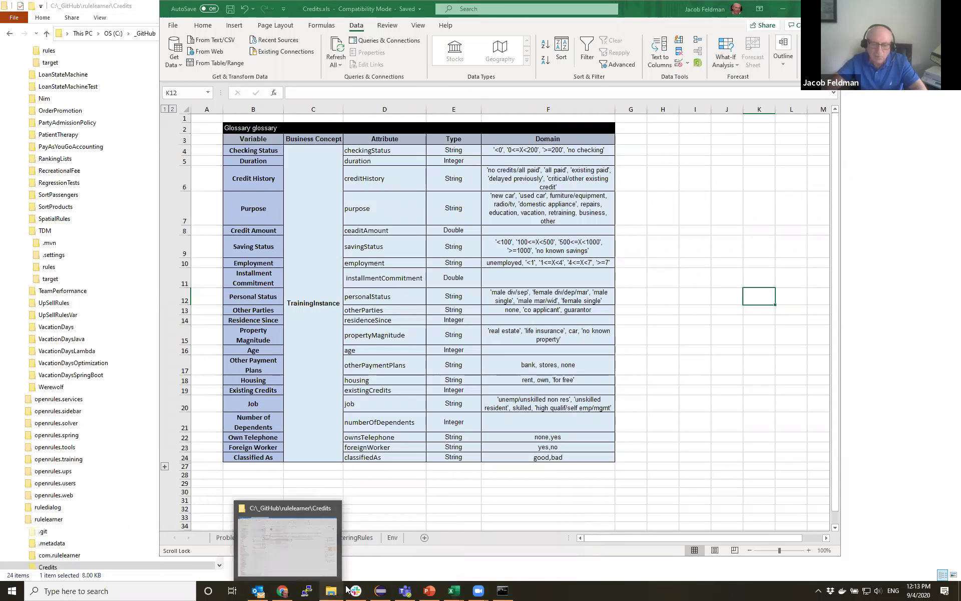
mouse_move(330, 589)
left_click(330, 551)
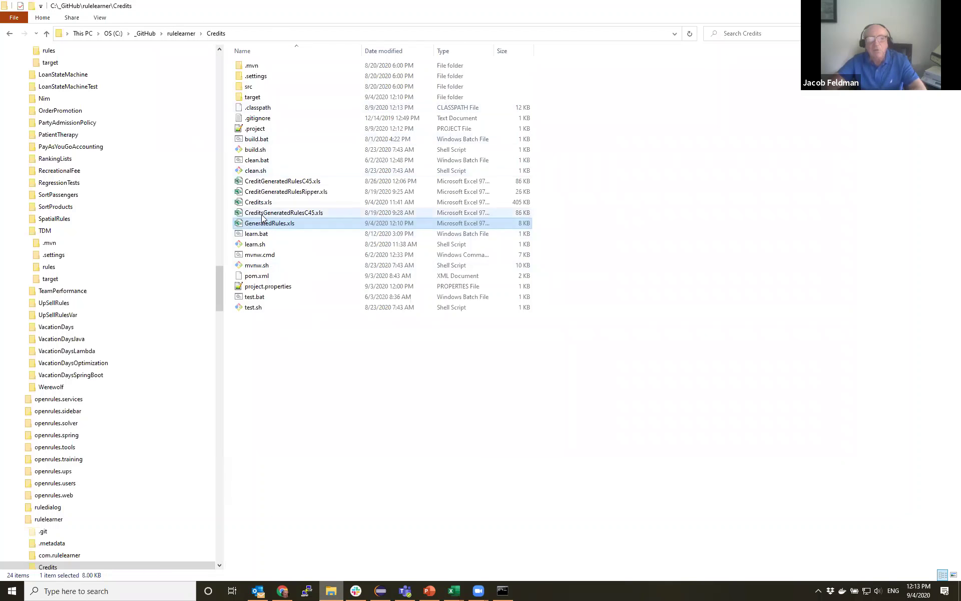
- In project.properties, comment out the RIPPER classifier line, uncomment the C4.5 line, and save
double_click(279, 291)
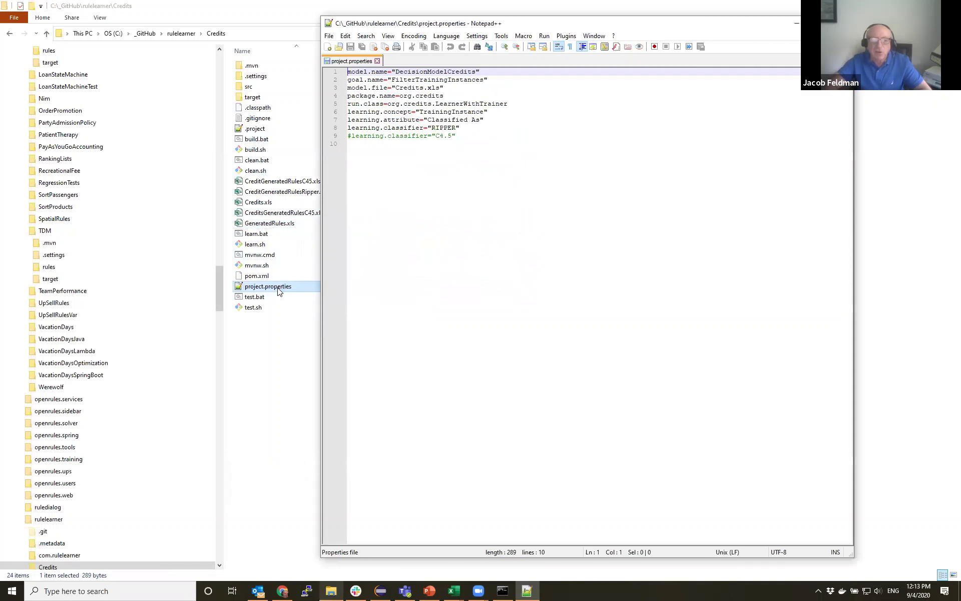
left_click(349, 127)
type("#")
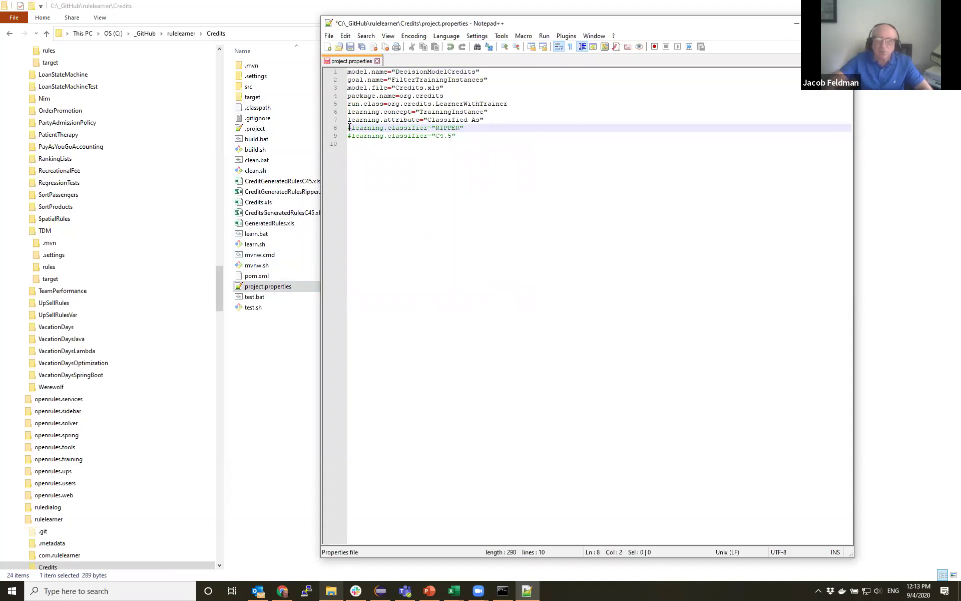
key("Down")
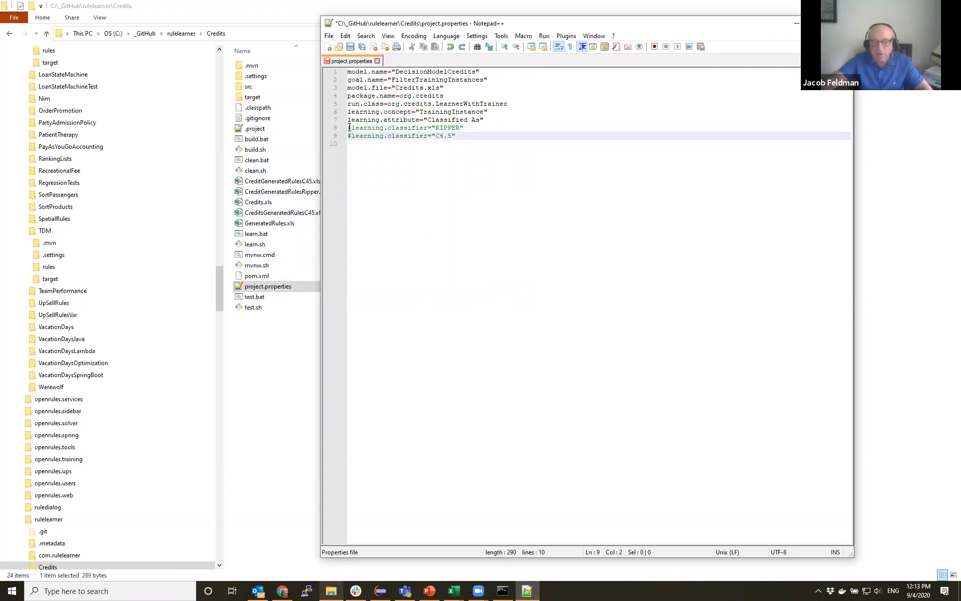
key("BackSpace")
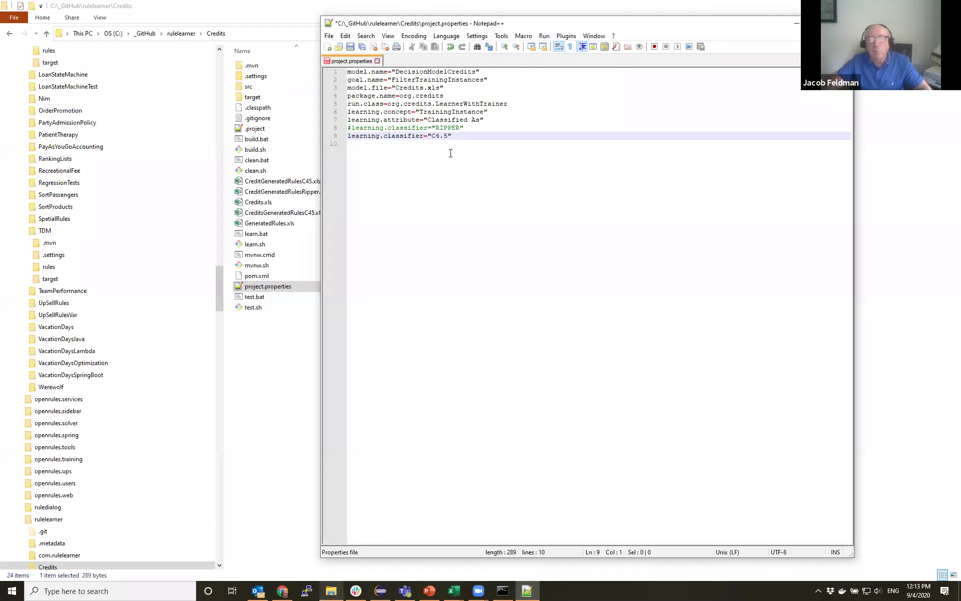
left_click(350, 47)
- Run learn.bat from the Credits folder to retrain the rules with C4.5
left_click(310, 289)
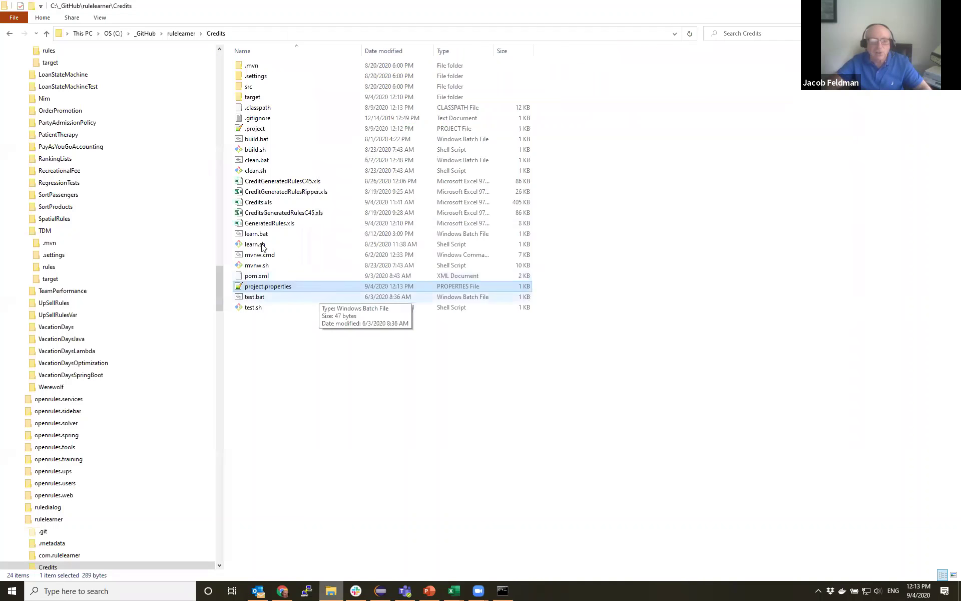
left_click(253, 237)
double_click(253, 237)
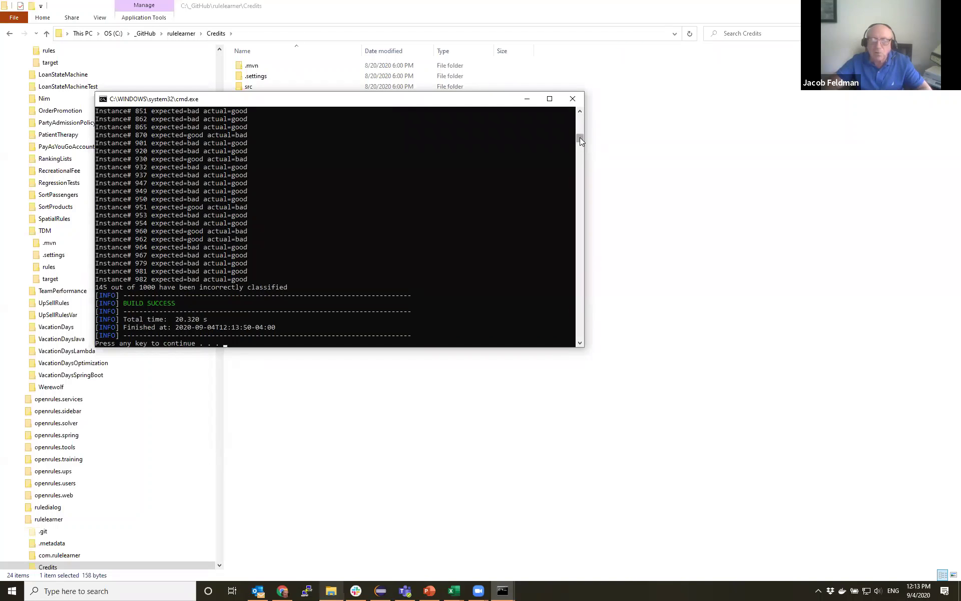
- Scroll the console output to the printed J48 decision tree, then return to the Credits folder
left_click_drag(579, 137, 579, 119)
scroll(582, 303, "down", 15)
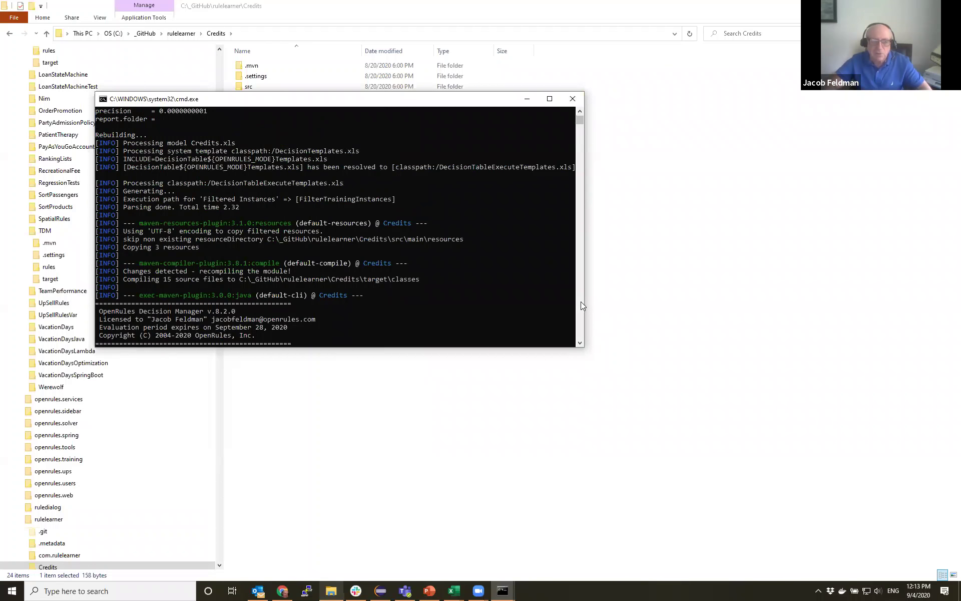
left_click(580, 343)
left_click_drag(580, 341, 581, 341)
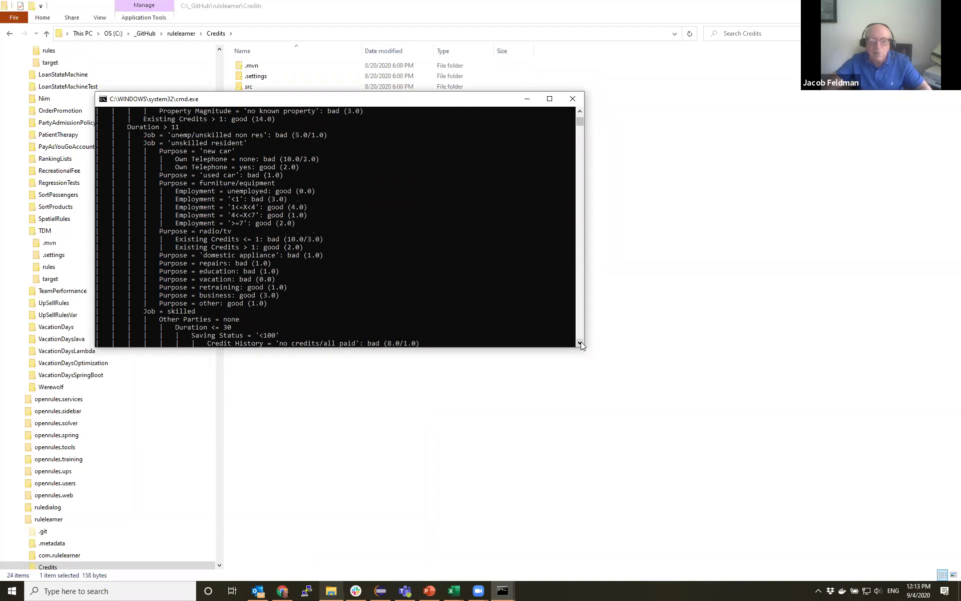
left_click(584, 440)
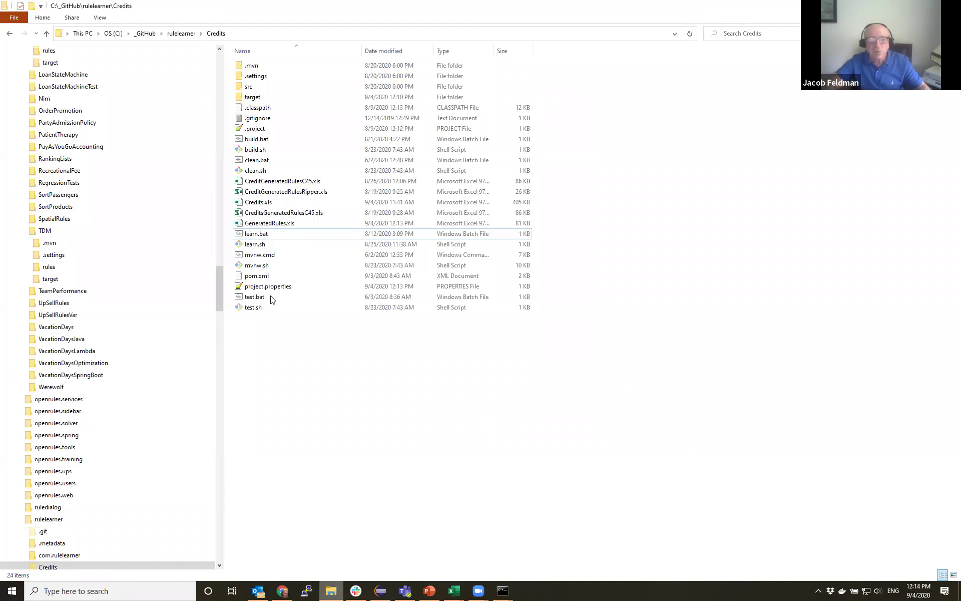
- Open the regenerated GeneratedRules.xls and maximize its window
left_click(271, 224)
double_click(265, 225)
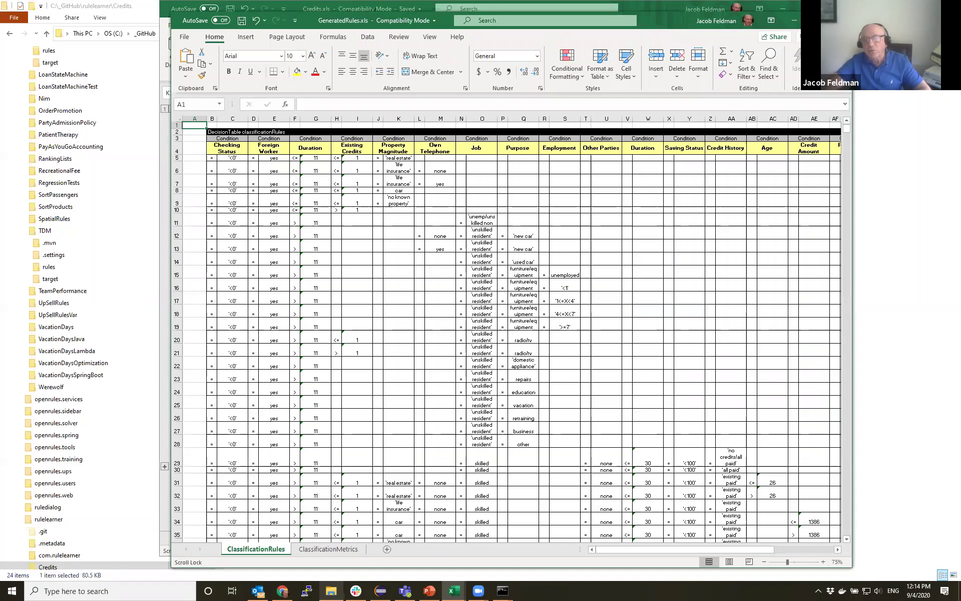
key("super+Up")
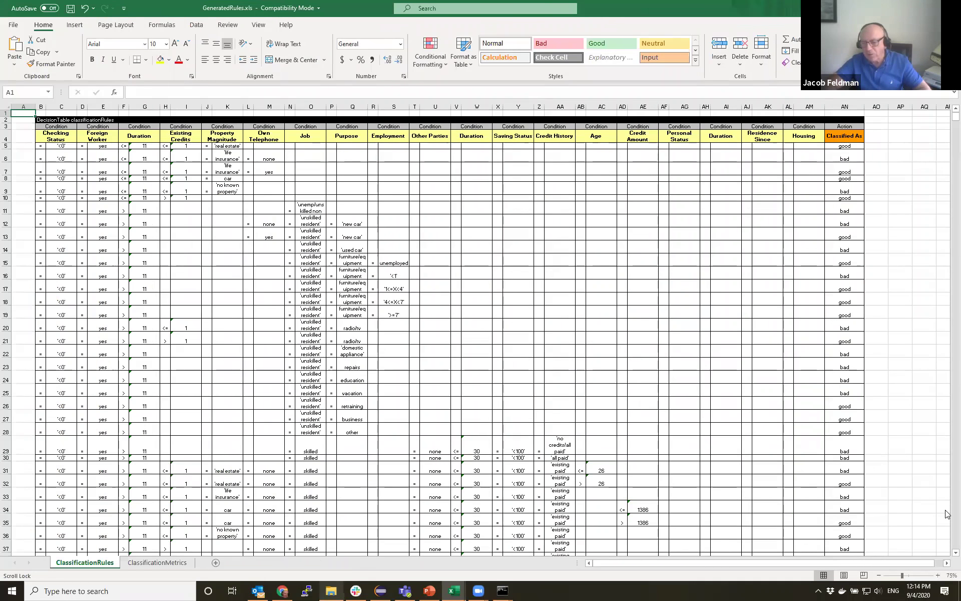
- Page through the ClassificationRules sheet, then switch to the ClassificationMetrics sheet
key("Page_Down")
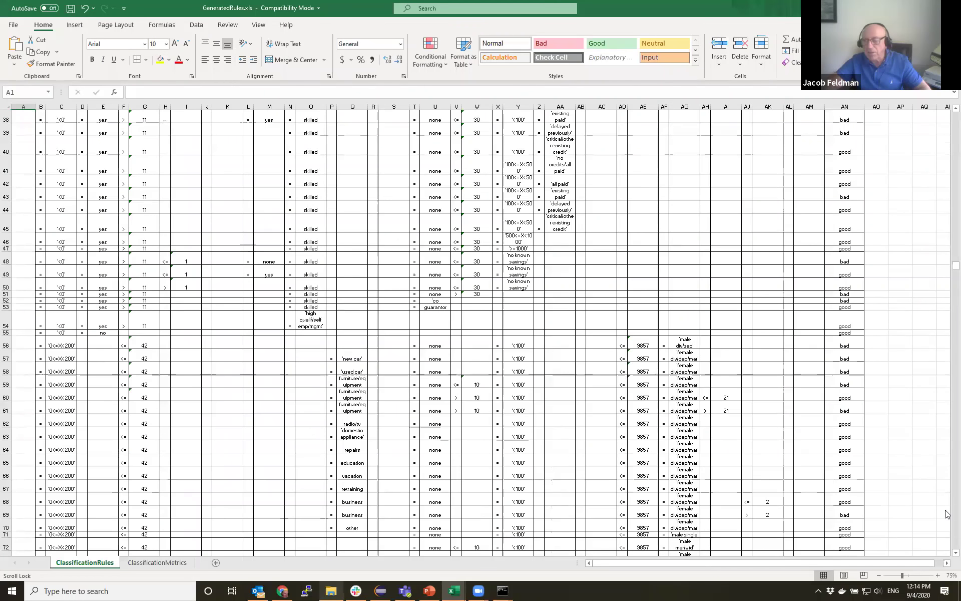
key("Page_Up")
key("Page_Down")
key("Page_Up")
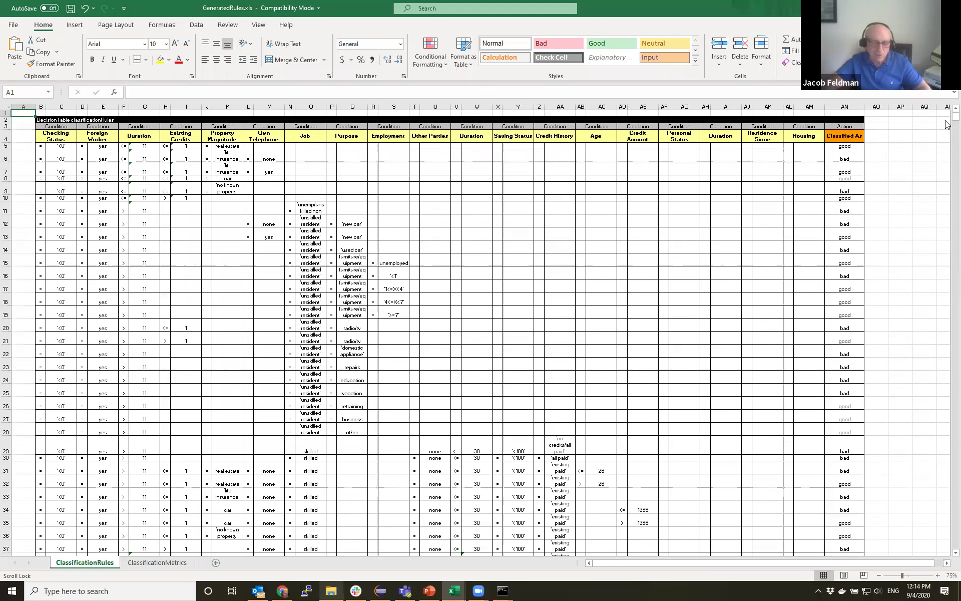
left_click(141, 563)
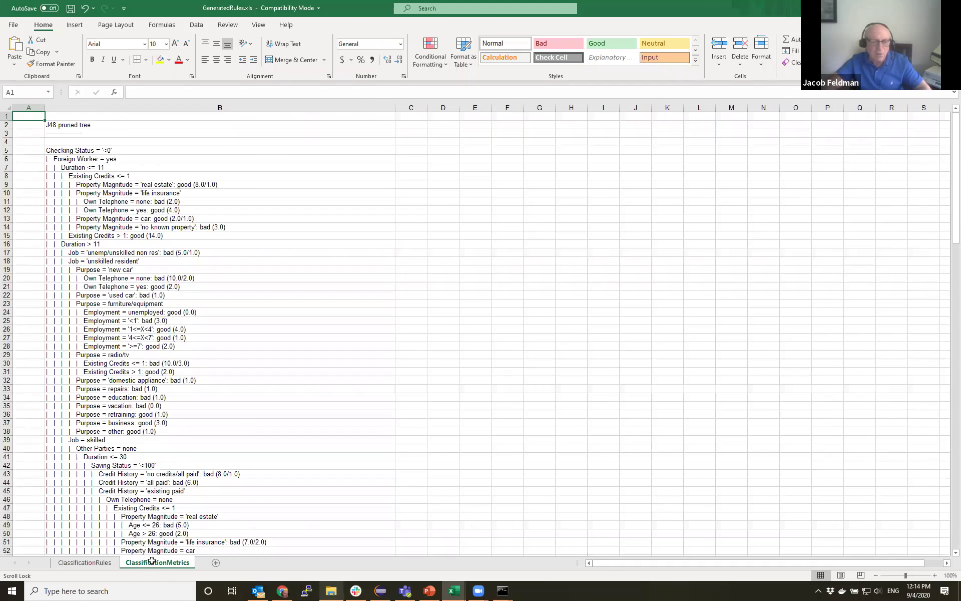
- Scroll down near row 150 to the tree summary: 103 leaves, size 140, 705 correct (70.5%)
left_click_drag(948, 170, 947, 446)
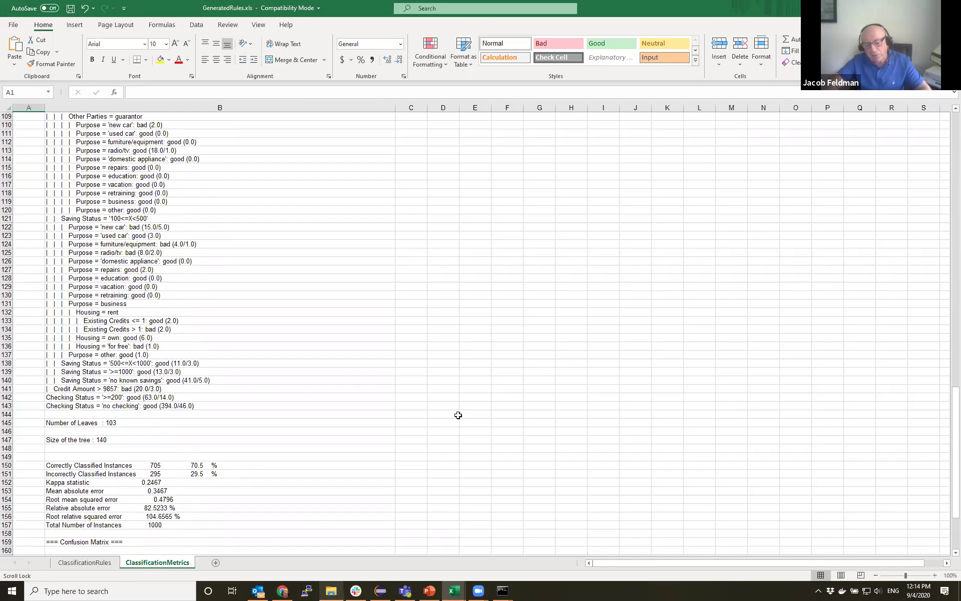
- Bring the Command Prompt forward and scroll its output through the Instance# expected/actual lines
mouse_move(503, 590)
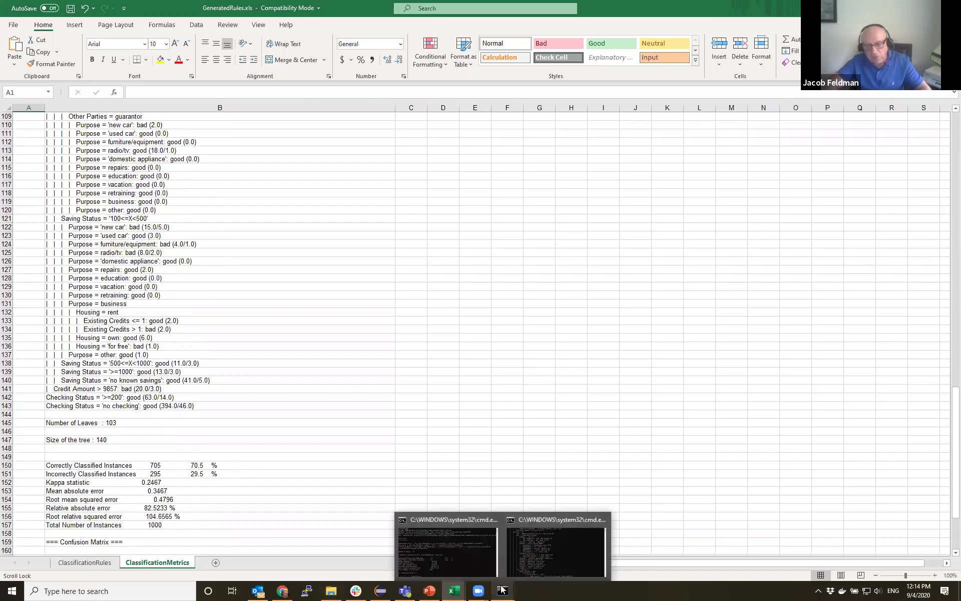
left_click(530, 565)
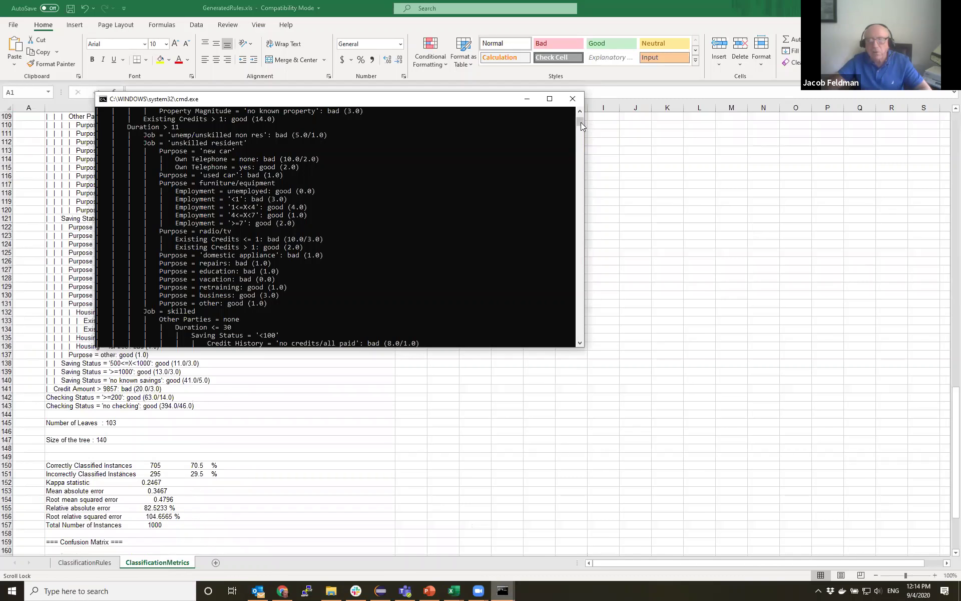
left_click_drag(581, 123, 584, 253)
left_click_drag(584, 166, 584, 144)
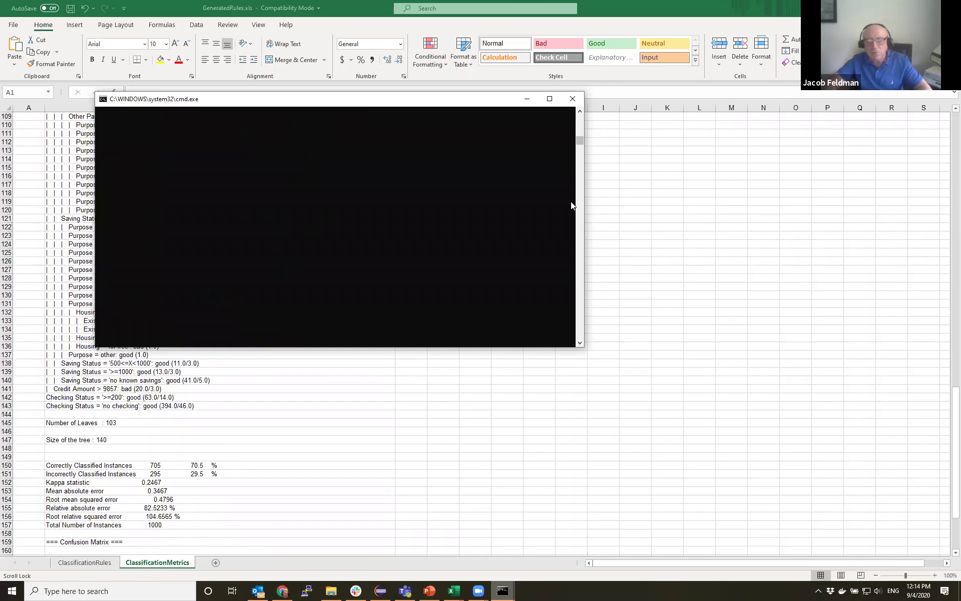
left_click(580, 119)
left_click(579, 118)
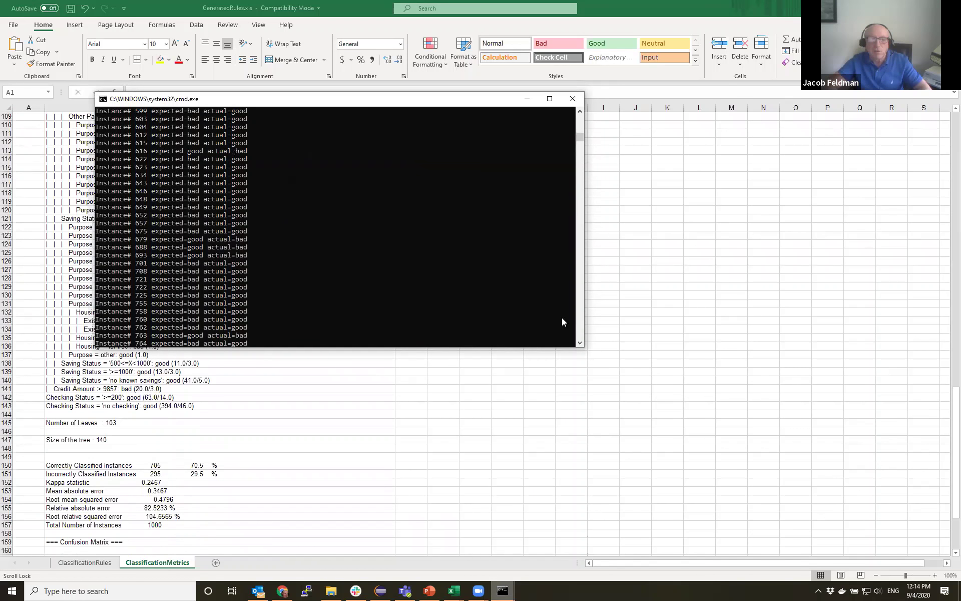
left_click(579, 329)
left_click(579, 330)
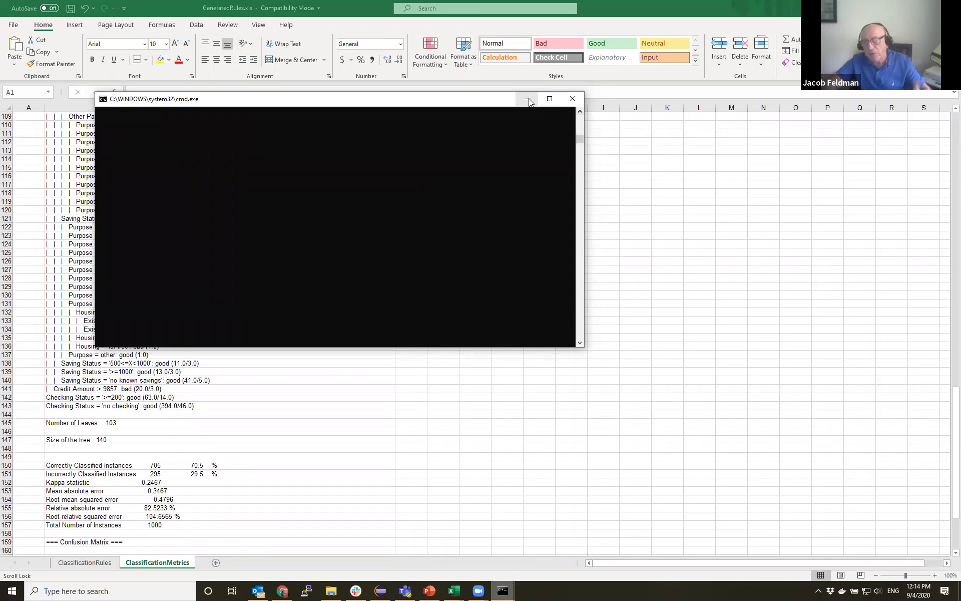
- Minimize the console and show slide 9 of SelfLearningDecisionModels.ppt with the RIPPER rules table
left_click(575, 99)
mouse_move(429, 591)
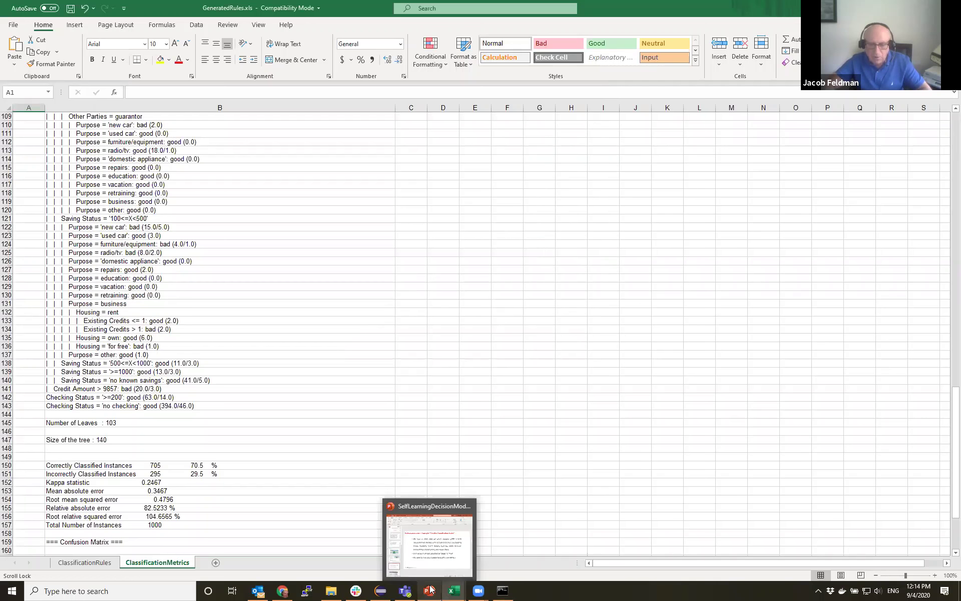
left_click(431, 564)
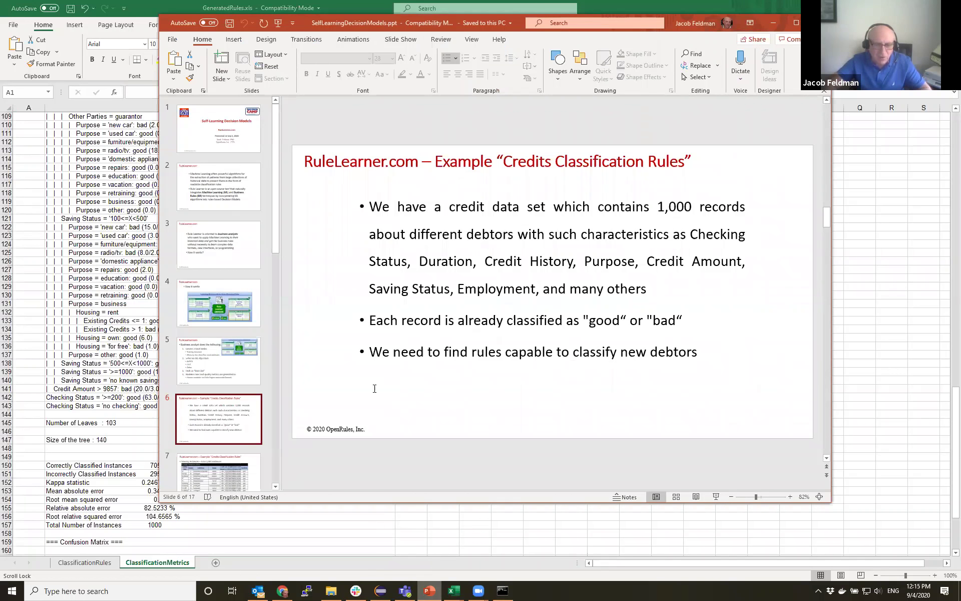
left_click(276, 486)
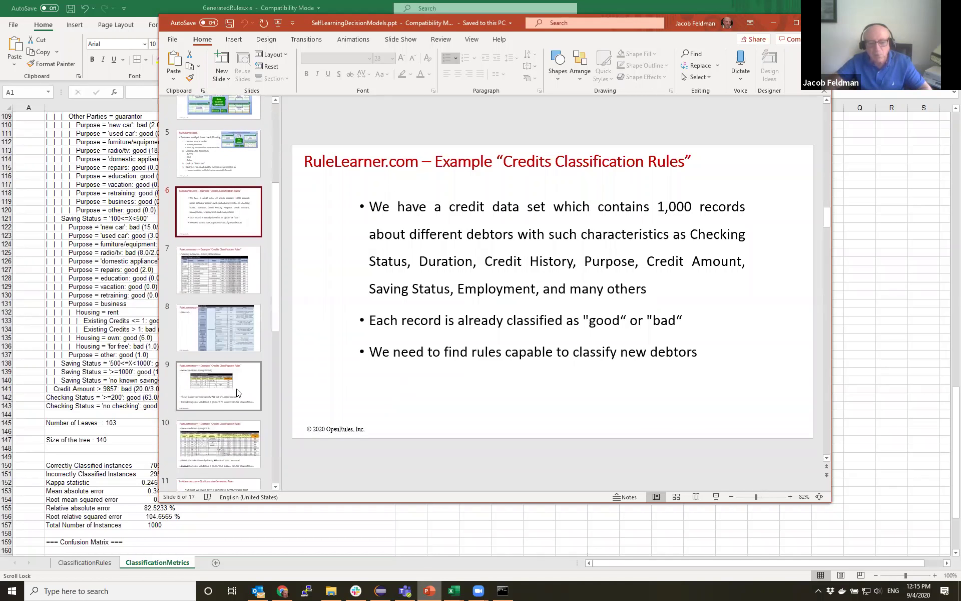
left_click(237, 388)
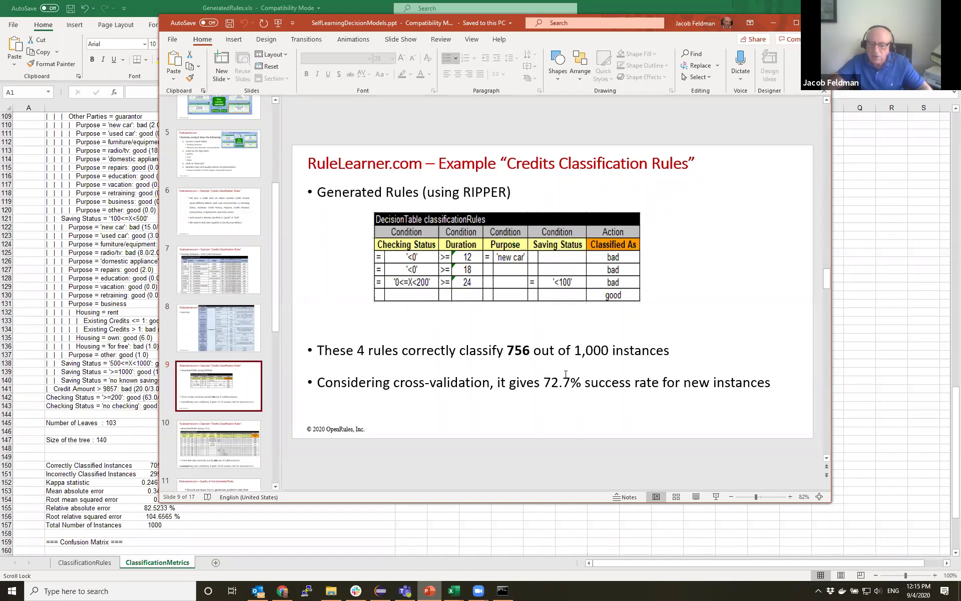
- Move from slide 9 to slide 10, the C4.5 rules table with 70.5% cross-validation success
left_click(547, 382)
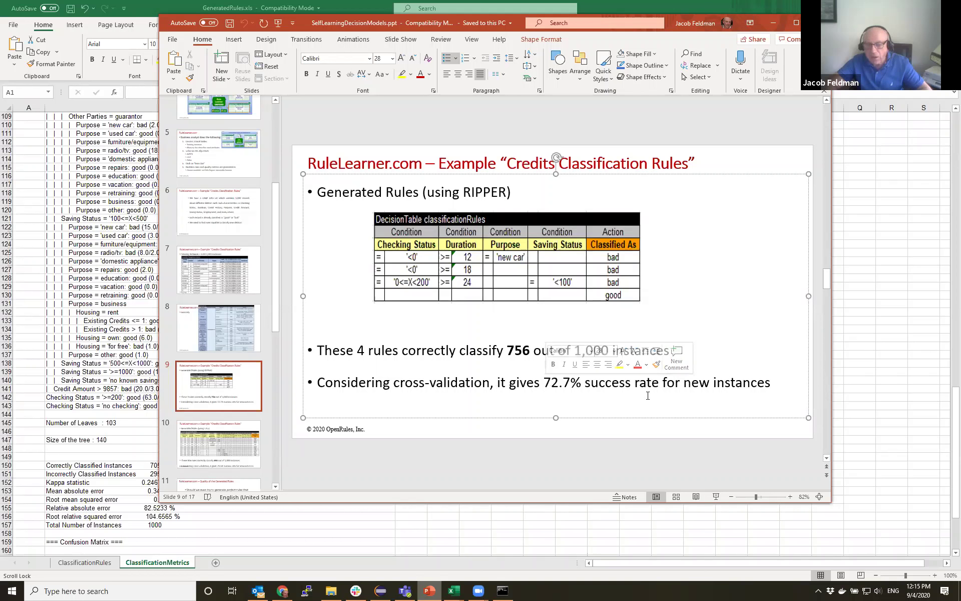
left_click(827, 440)
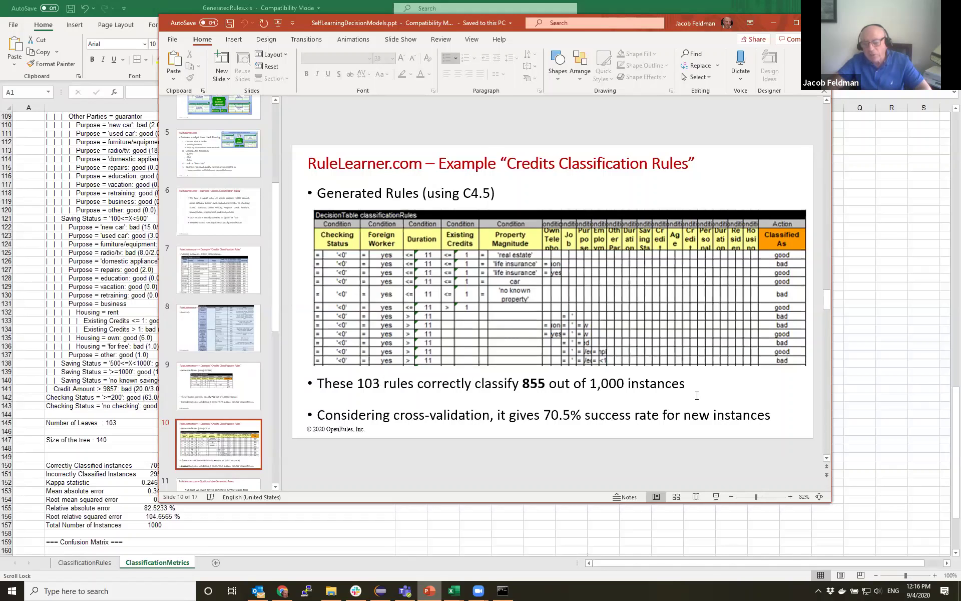
left_click(526, 385)
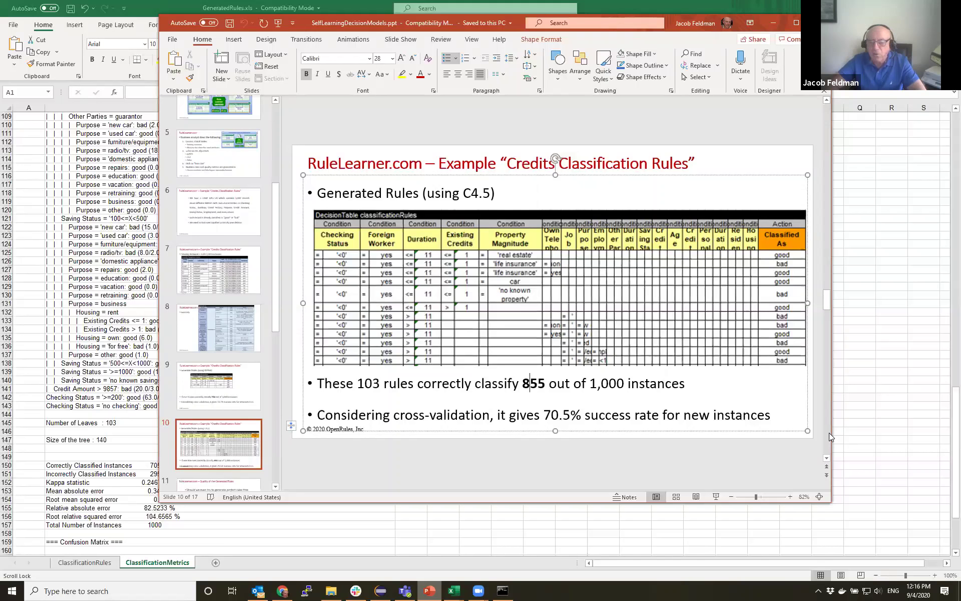
- Advance from slide 10 to slide 11, 'Quality of the Generated Rules'
scroll(829, 433, "down", 1)
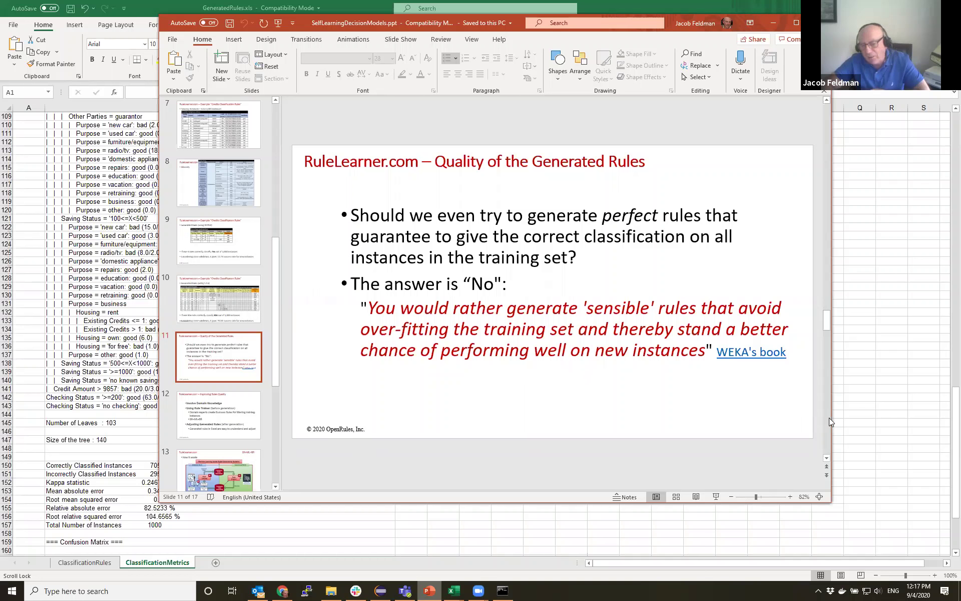
- Advance from slide 11 to slide 12, 'Improving Rules Quality'
scroll(829, 423, "down", 1)
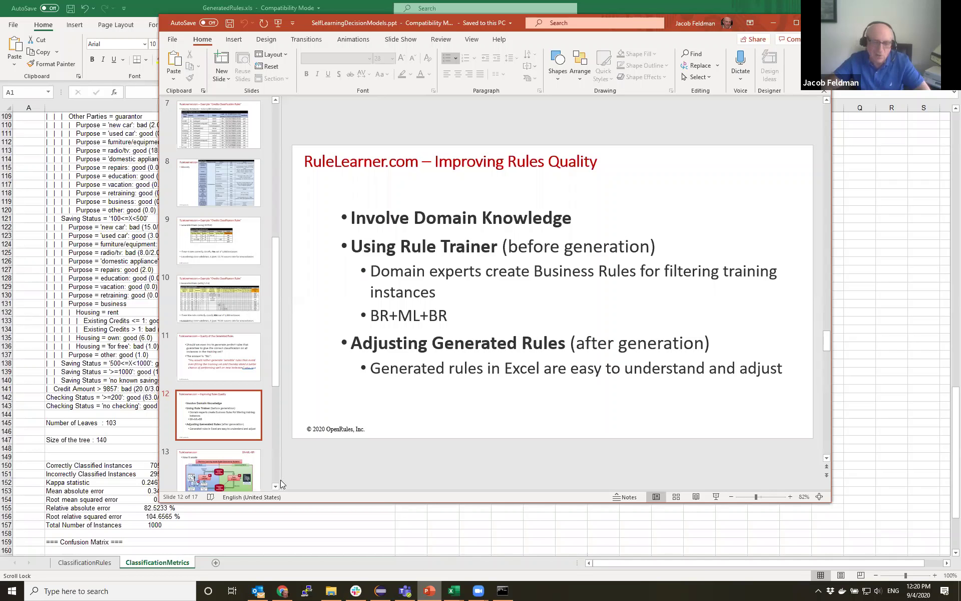
- Advance to slide 13, the 'How it works' Machine Learning inside Digital Decisioning Systems diagram
left_click(827, 426)
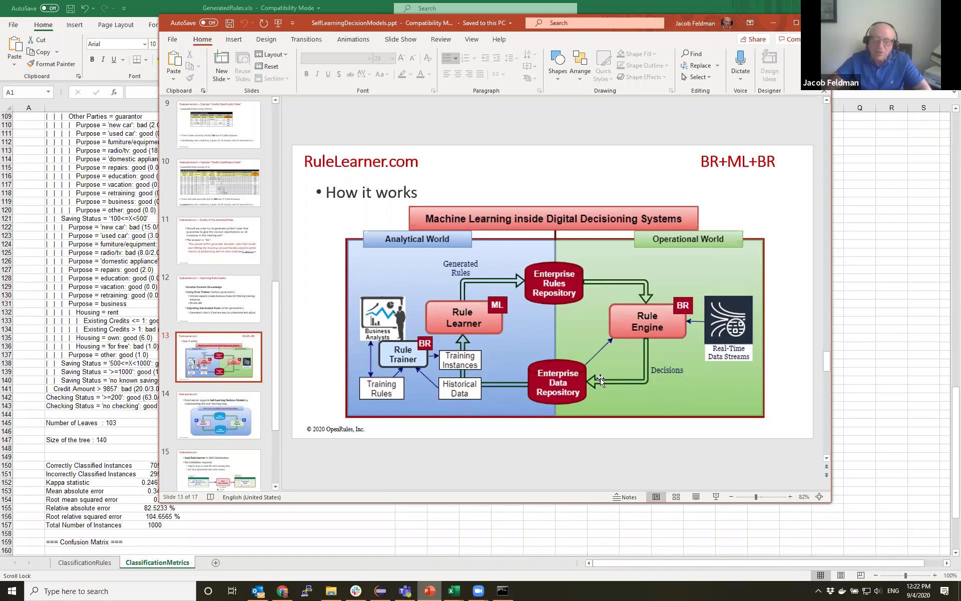
- Go to slide 14, showing the Ever-Learning Digital Decisioning System loop
left_click(235, 413)
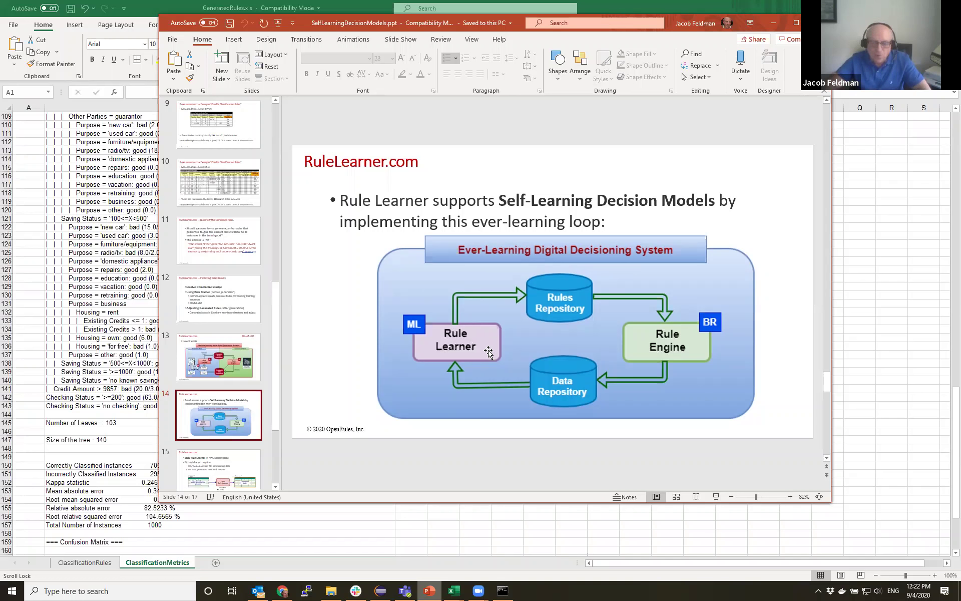
- Show slide 15, the RuleLearner.com SaaS Rule Learner in AWS Marketplace needing no installation
left_click(275, 486)
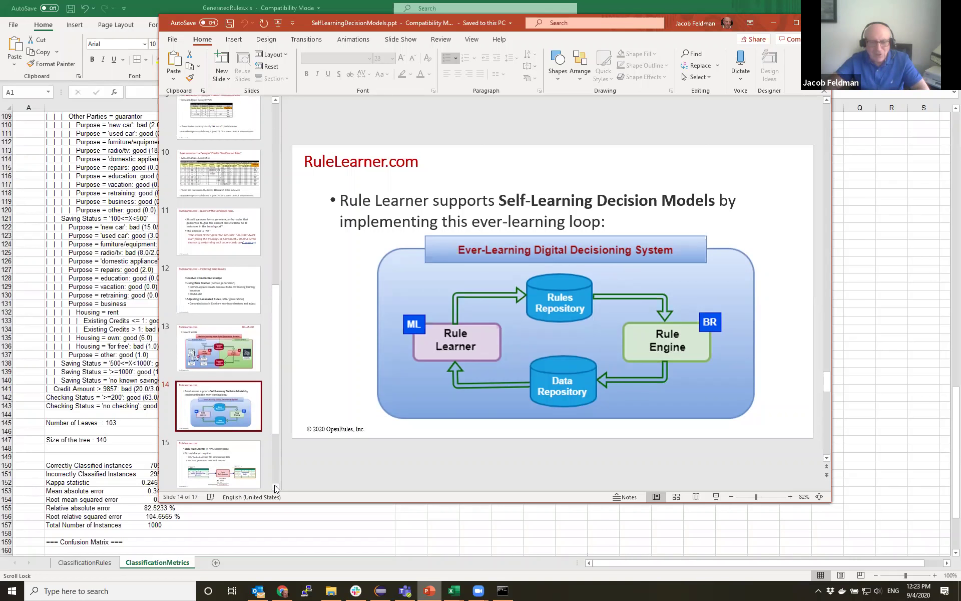
left_click(245, 454)
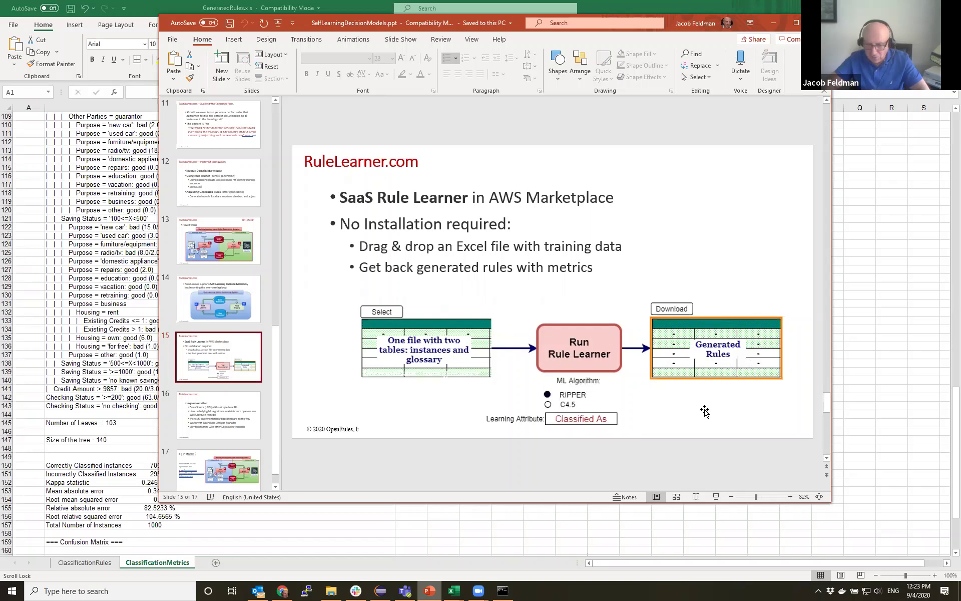
- Display slide 16 on implementation: open-source LGPL Java API built on WEKA algorithms
left_click(243, 405)
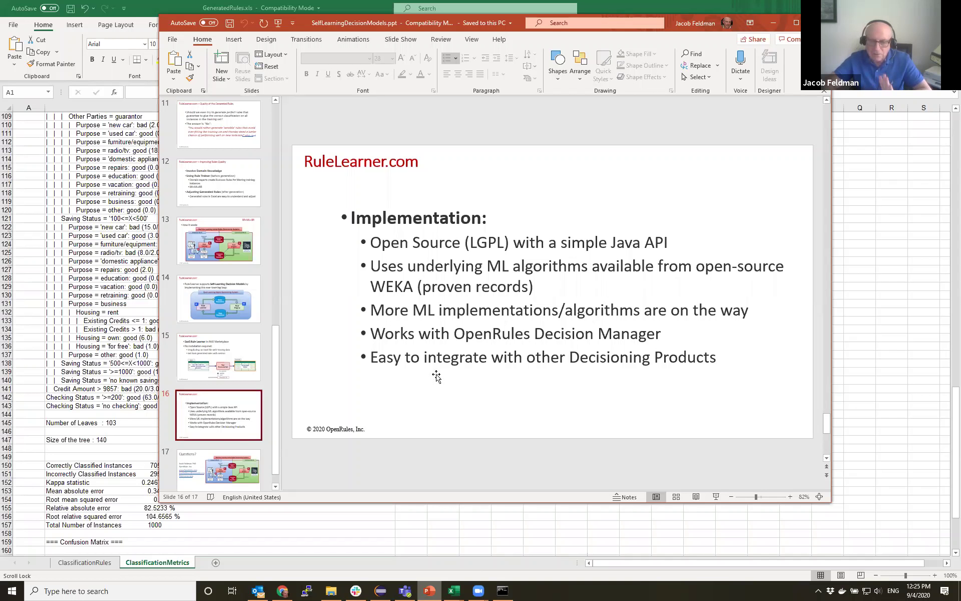
- Show the final Questions slide 17 and bring the Slack chat window forward beside it
left_click(199, 460)
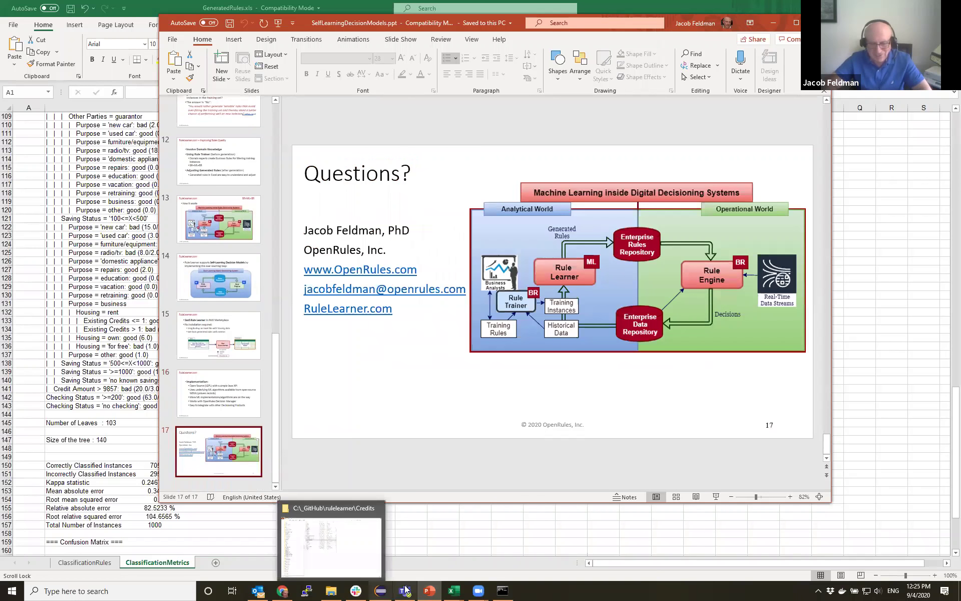
mouse_move(457, 590)
mouse_move(355, 590)
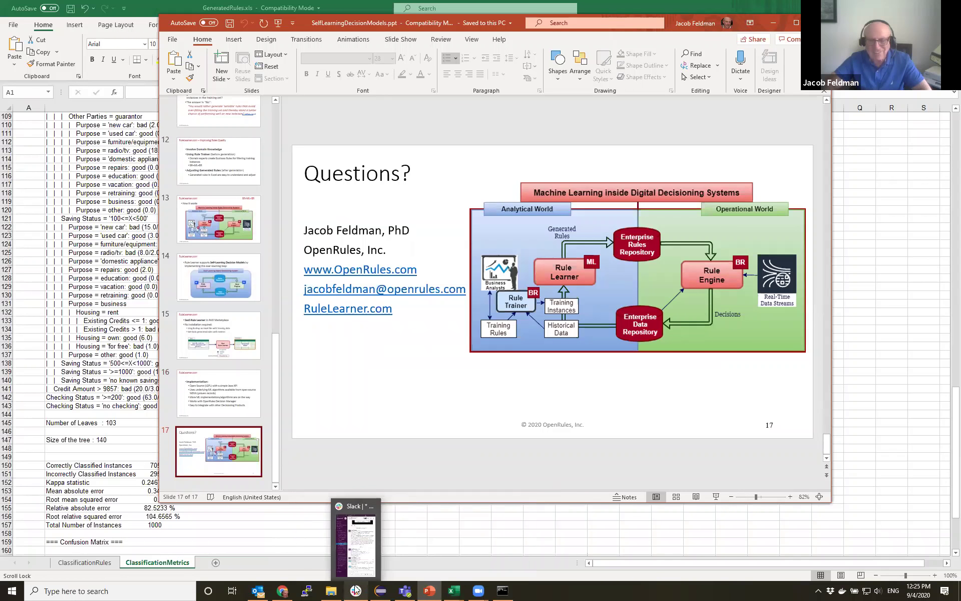
left_click(354, 555)
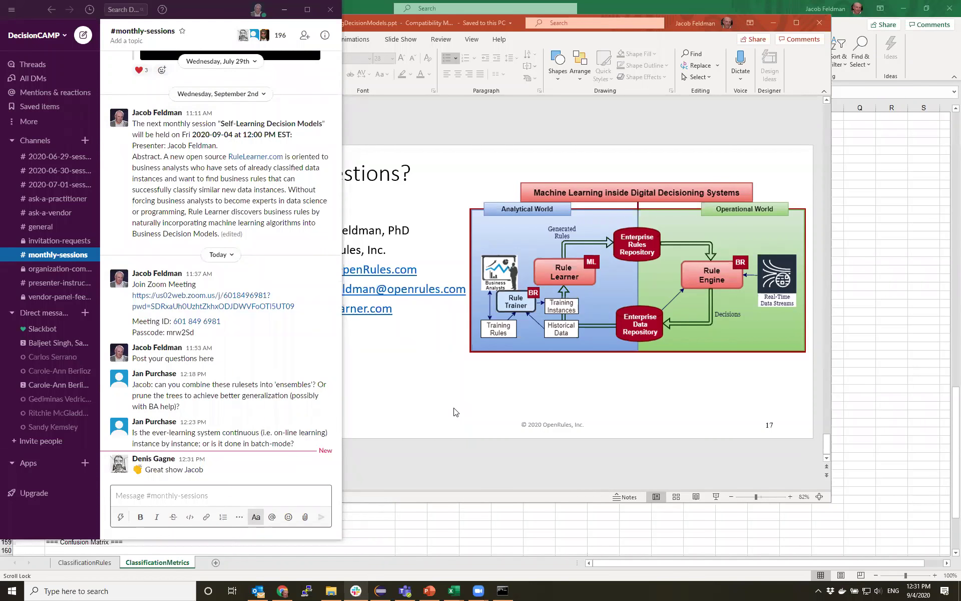
- Open the 'Rule Learner for Business Analysts' article from the RuleLearner.com browser window
mouse_move(458, 590)
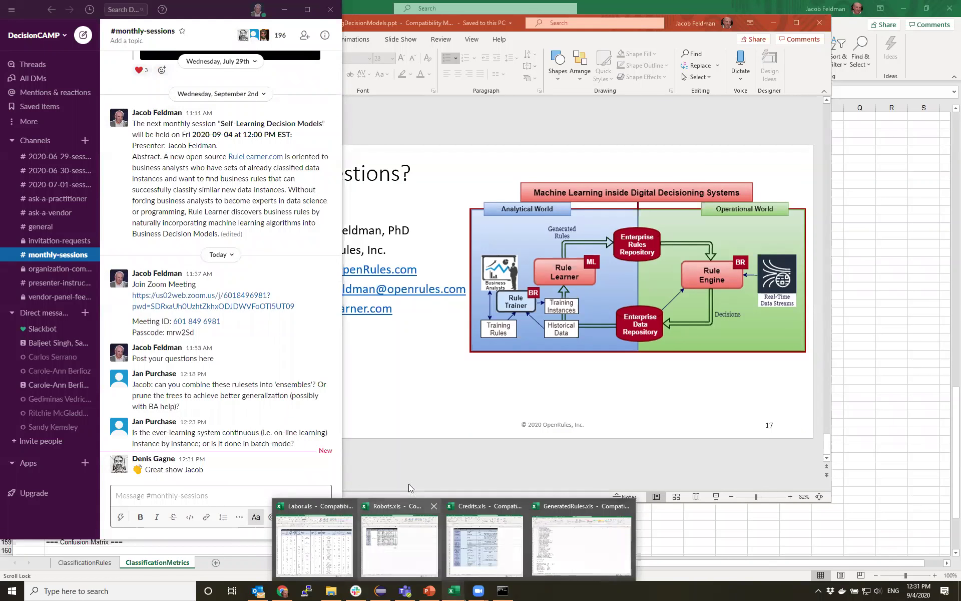
mouse_move(284, 589)
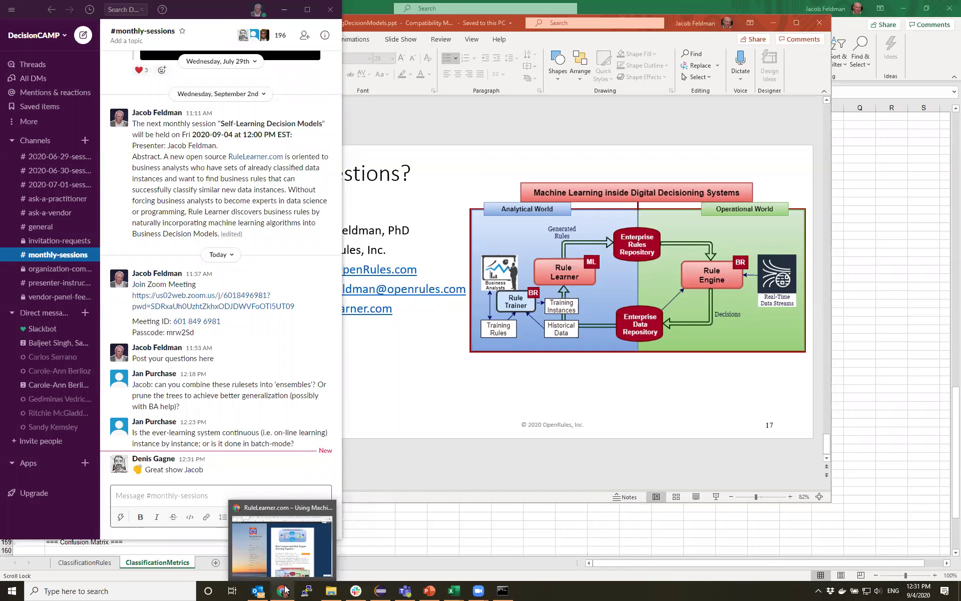
left_click(296, 553)
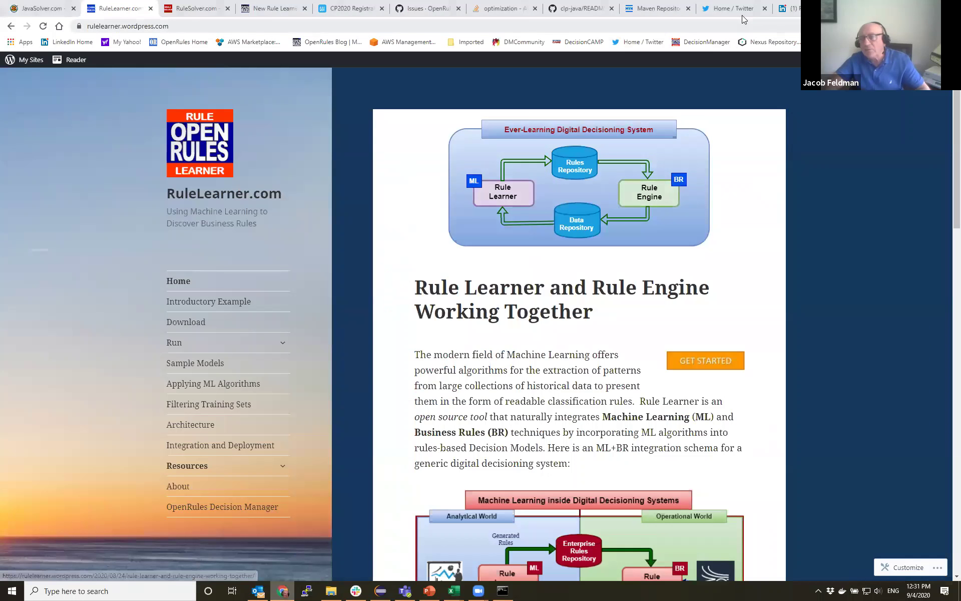
left_click(787, 8)
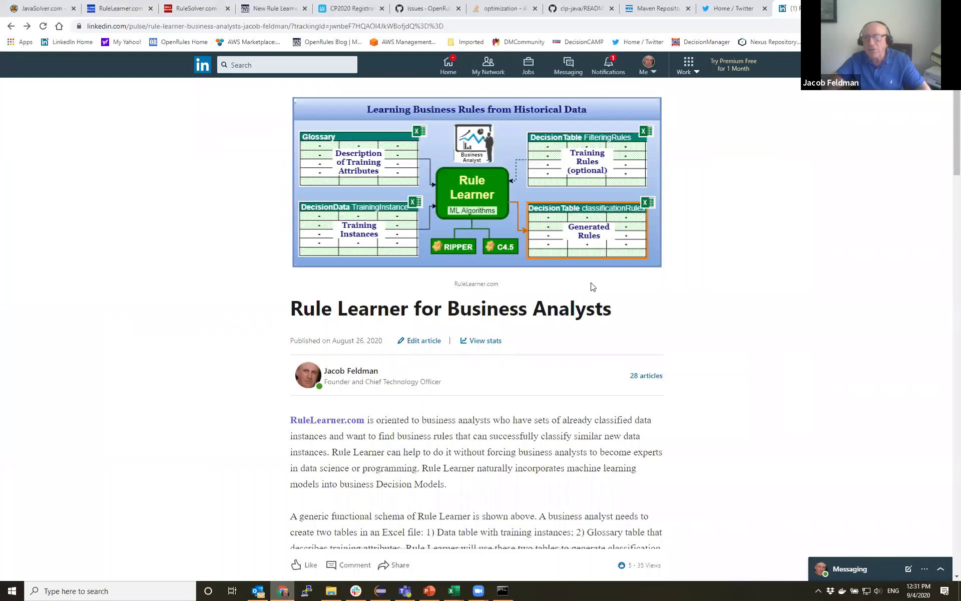
- Read down through the credit rules tables and results to the Rule Trainer paragraph
scroll(947, 178, "down", 4)
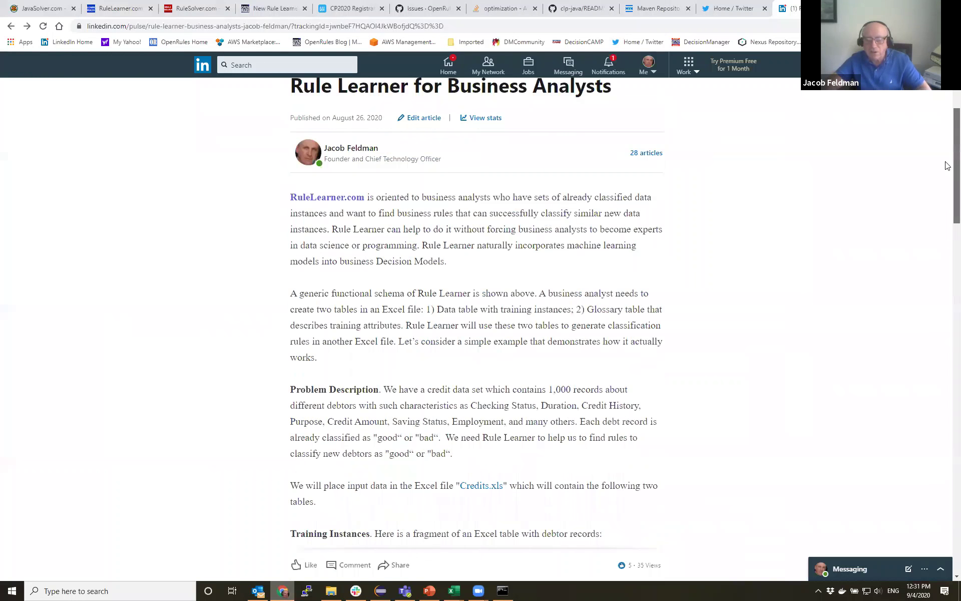
scroll(948, 180, "down", 4)
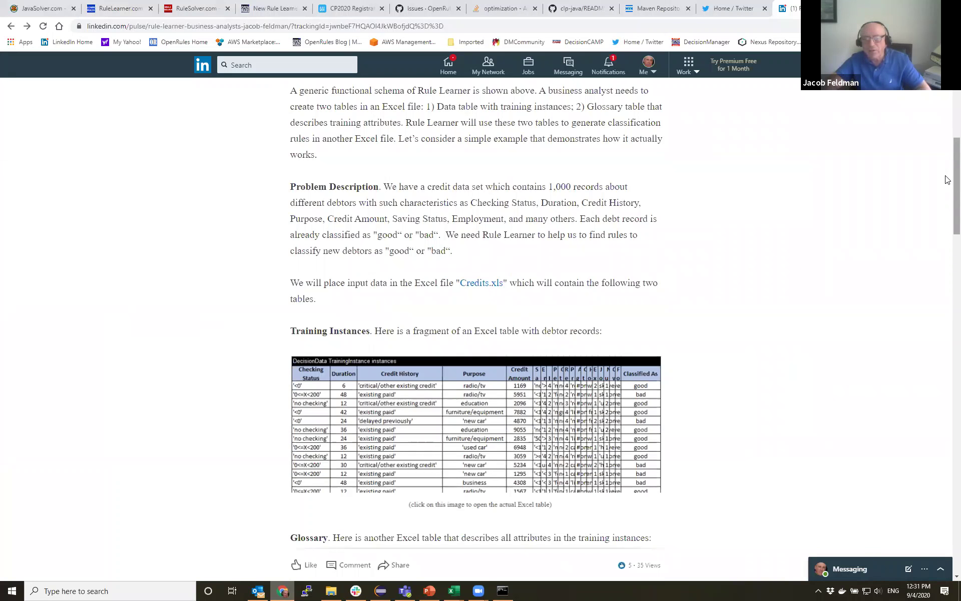
scroll(947, 285, "down", 15)
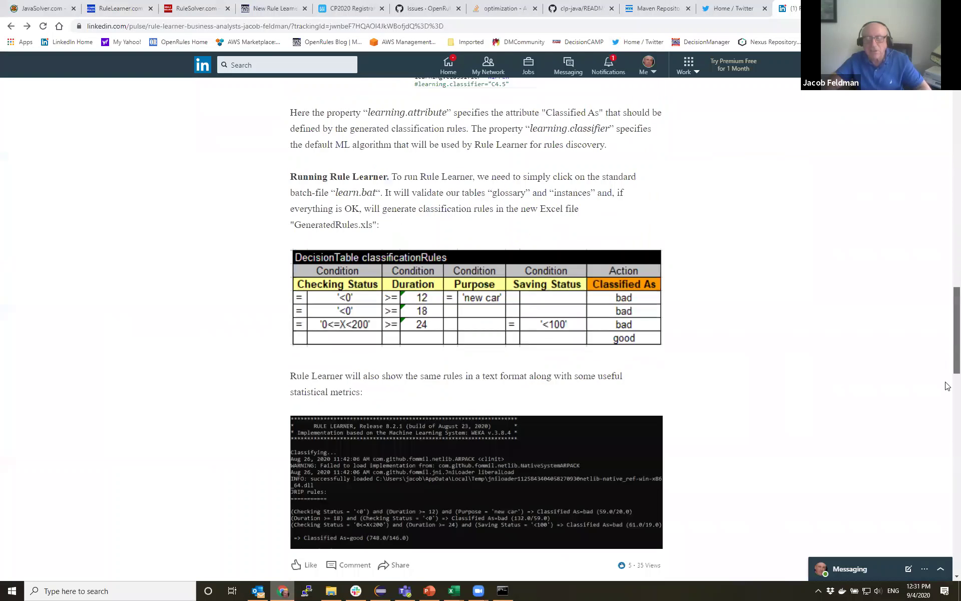
scroll(947, 384, "down", 10)
scroll(947, 496, "down", 10)
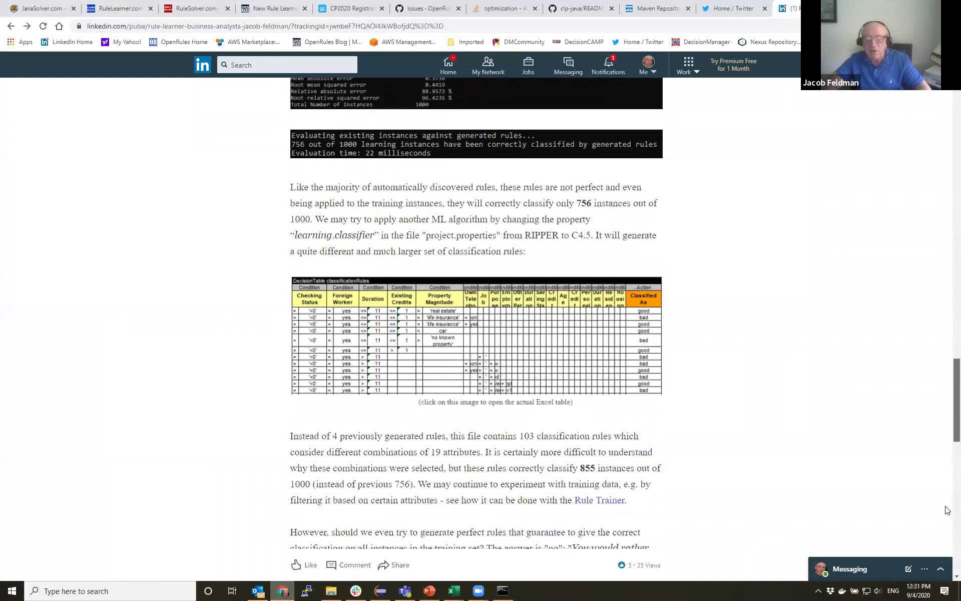
scroll(947, 423, "up", 12)
scroll(947, 476, "down", 7)
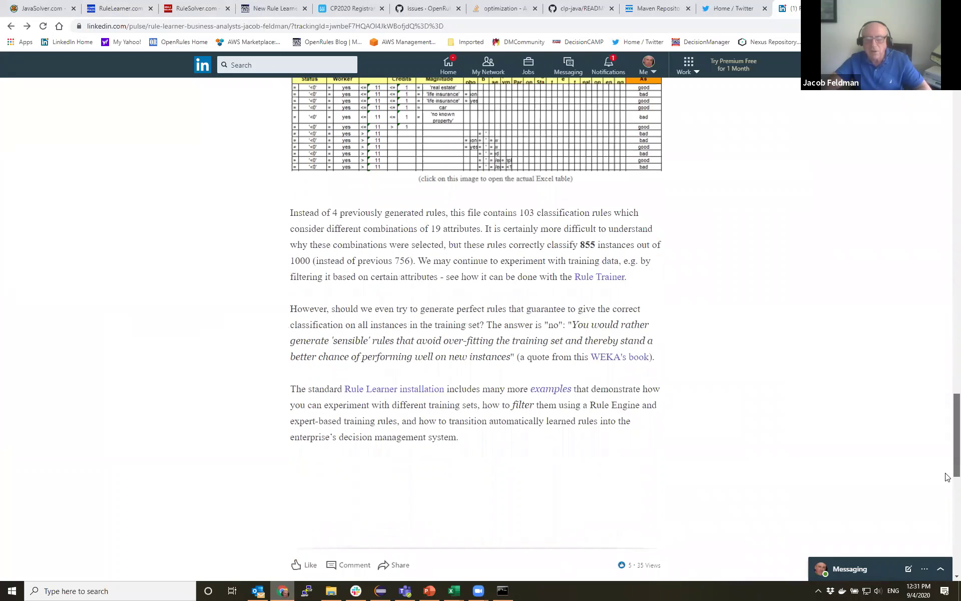
- Open the Rule Trainer's Filtering Training Sets page and scroll to the Age >= 30, Foreign Worker yes rules
left_click(602, 278)
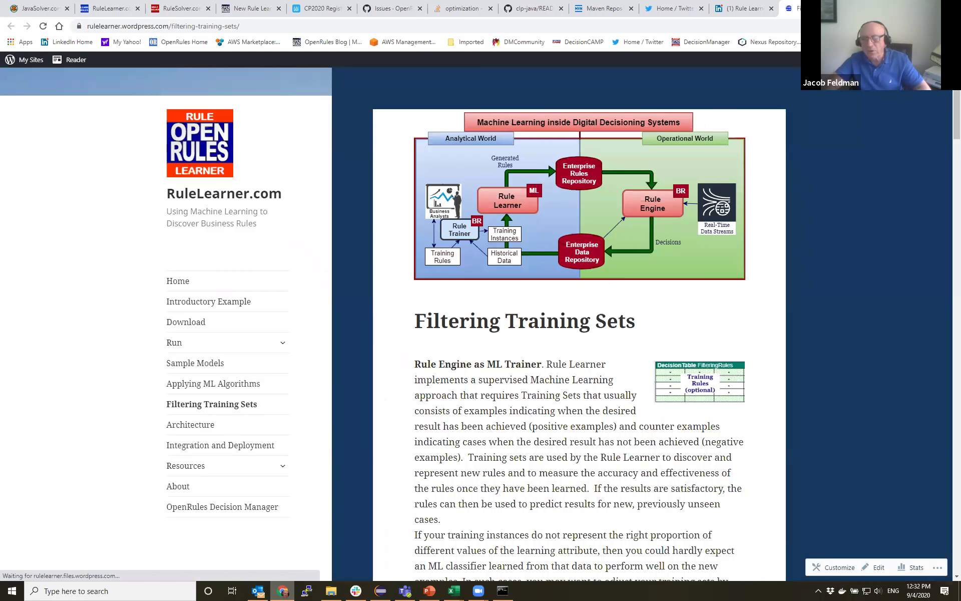
left_click_drag(947, 178, 946, 400)
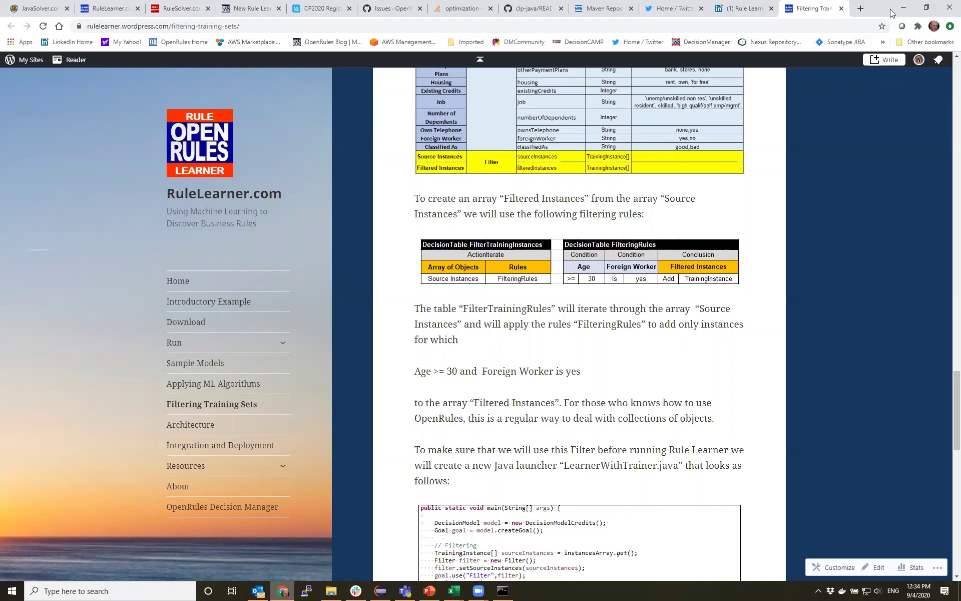
- Minimise the browser to reveal Slack's #monthly-sessions channel with the attendees' questions
left_click(906, 9)
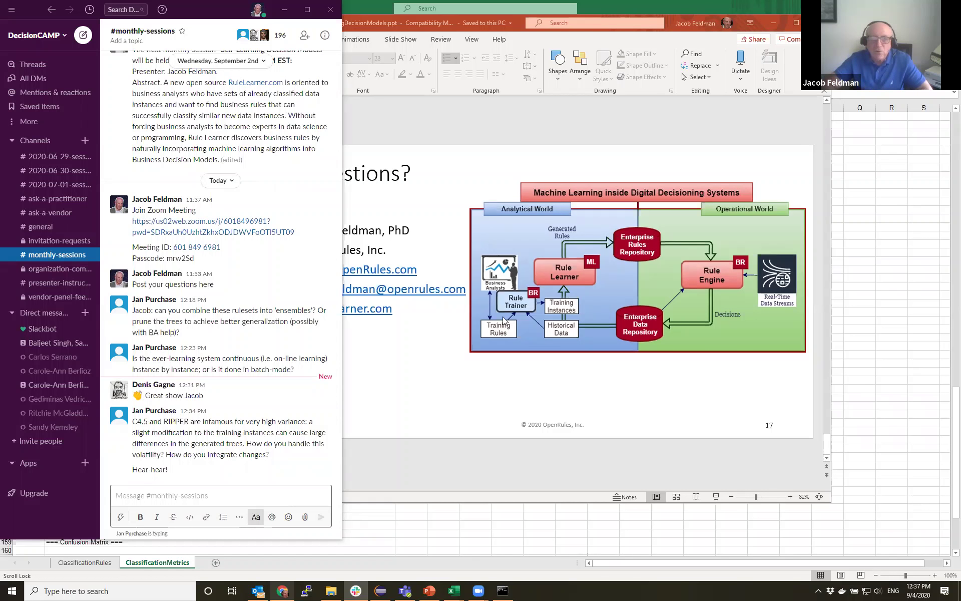
- Bring PowerPoint's Questions slide forward and shift its window right so more Slack chat shows
left_click(520, 153)
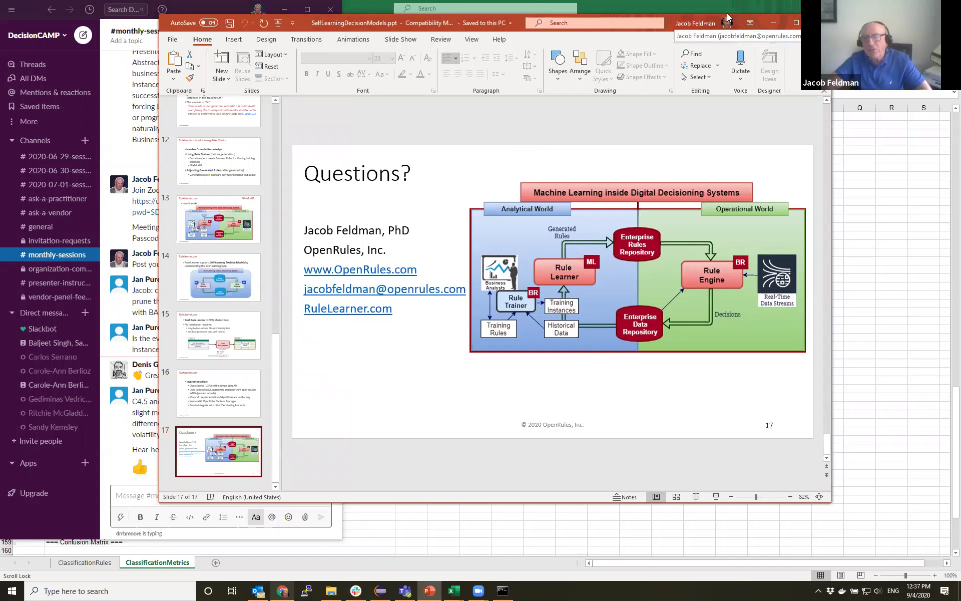
right_click(702, 26)
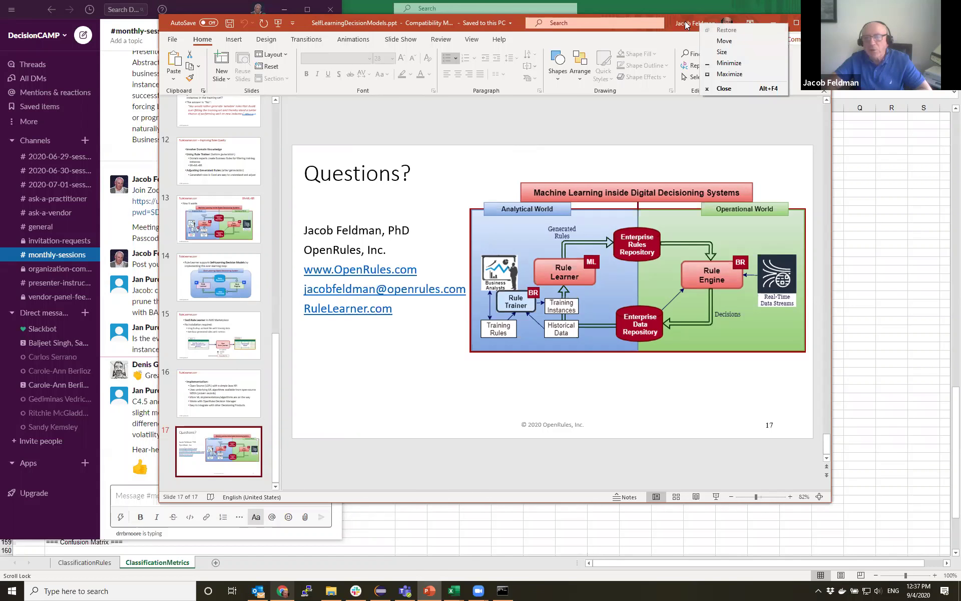
left_click(685, 25)
left_click_drag(686, 25, 764, 13)
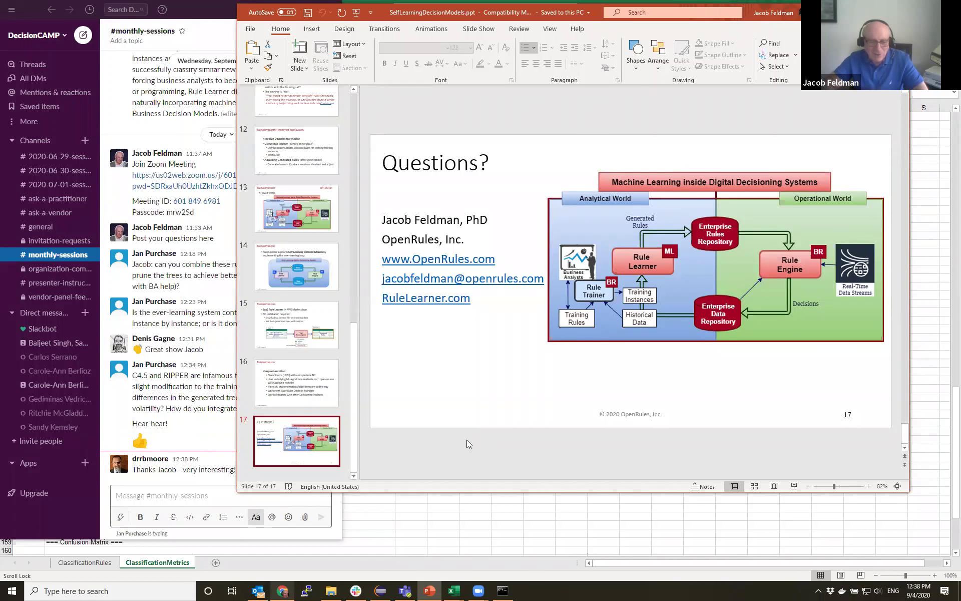
- Return Slack's #monthly-sessions channel to the front to read the new thank-you messages
left_click(209, 498)
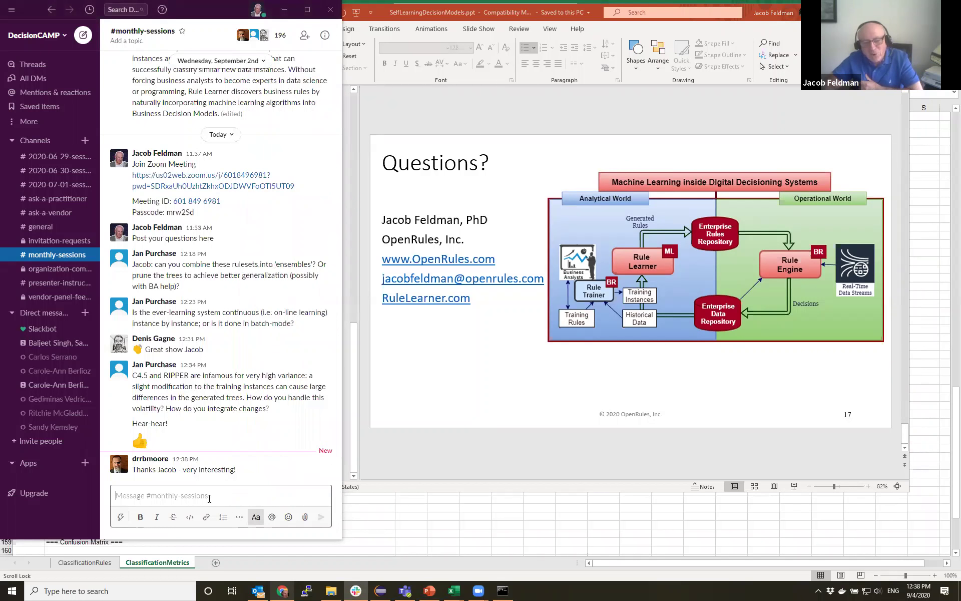